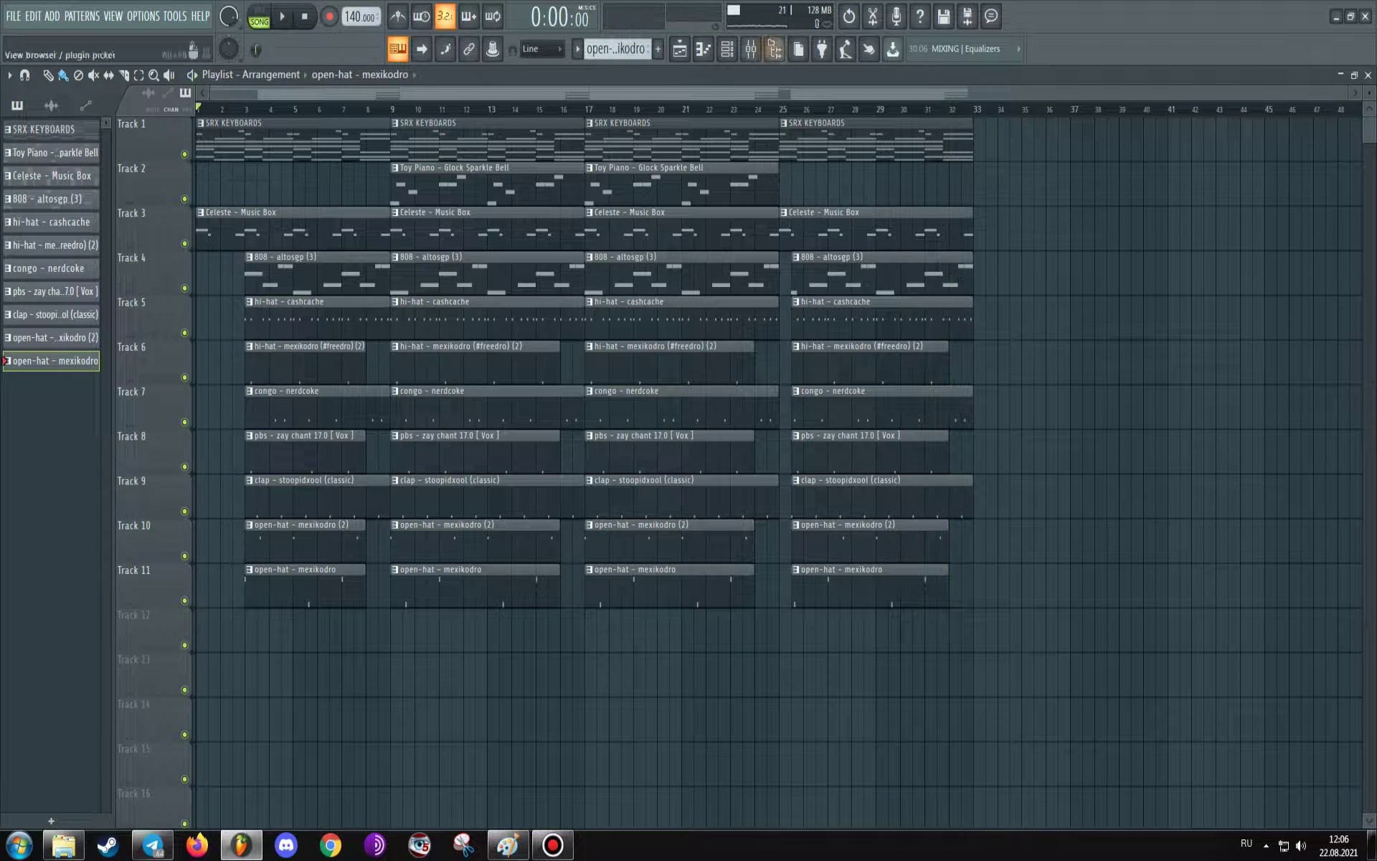
- Play the SRX KEYBOARDS pattern in the piano roll, followed by the Toy Piano - Glock Sparkle Bell pattern, to review their notes
{"action": "double_click", "coordinate": [248, 142]}
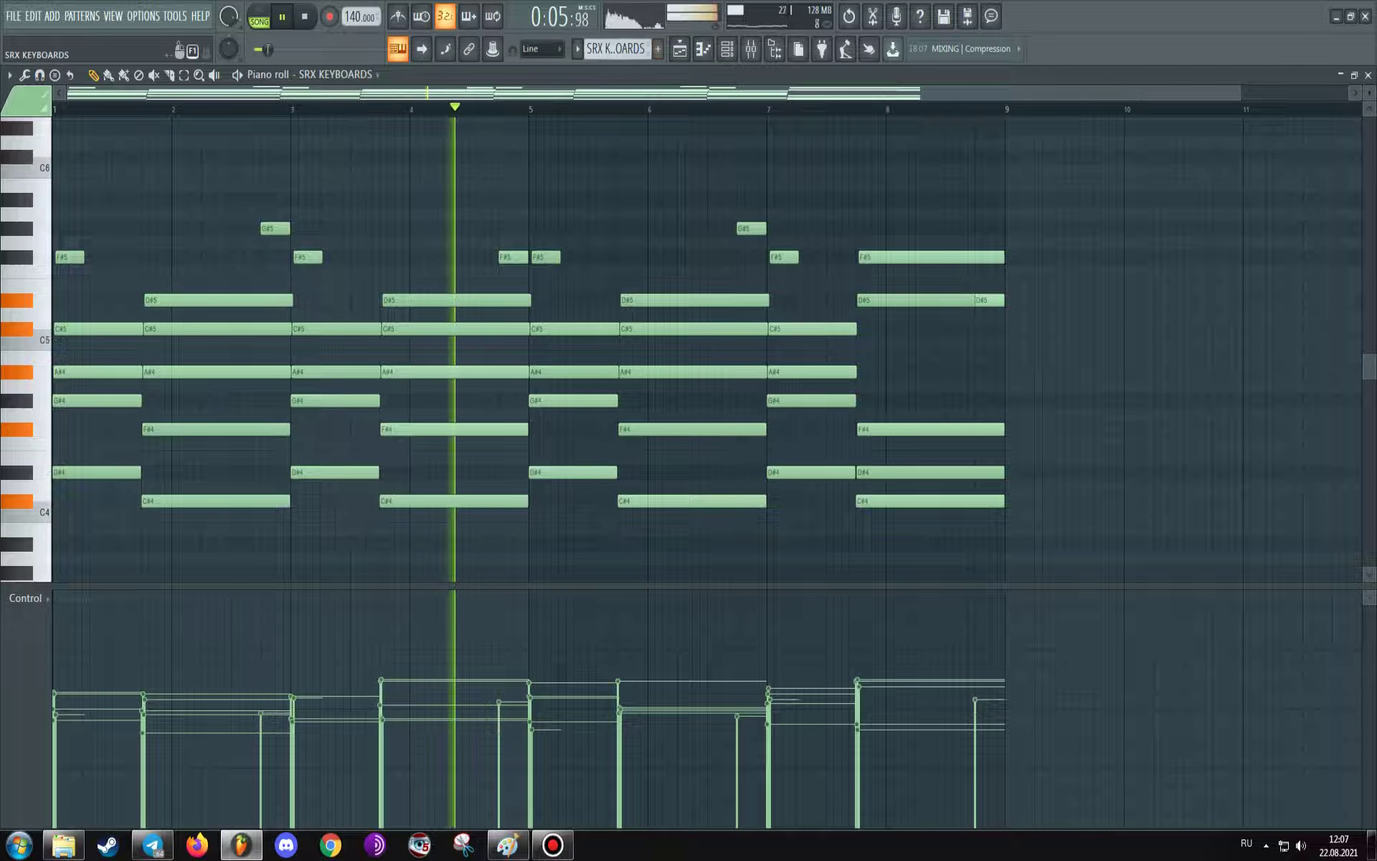
{"action": "key", "text": "space"}
{"action": "scroll", "coordinate": [617, 49], "scroll_direction": "down", "scroll_amount": 1}
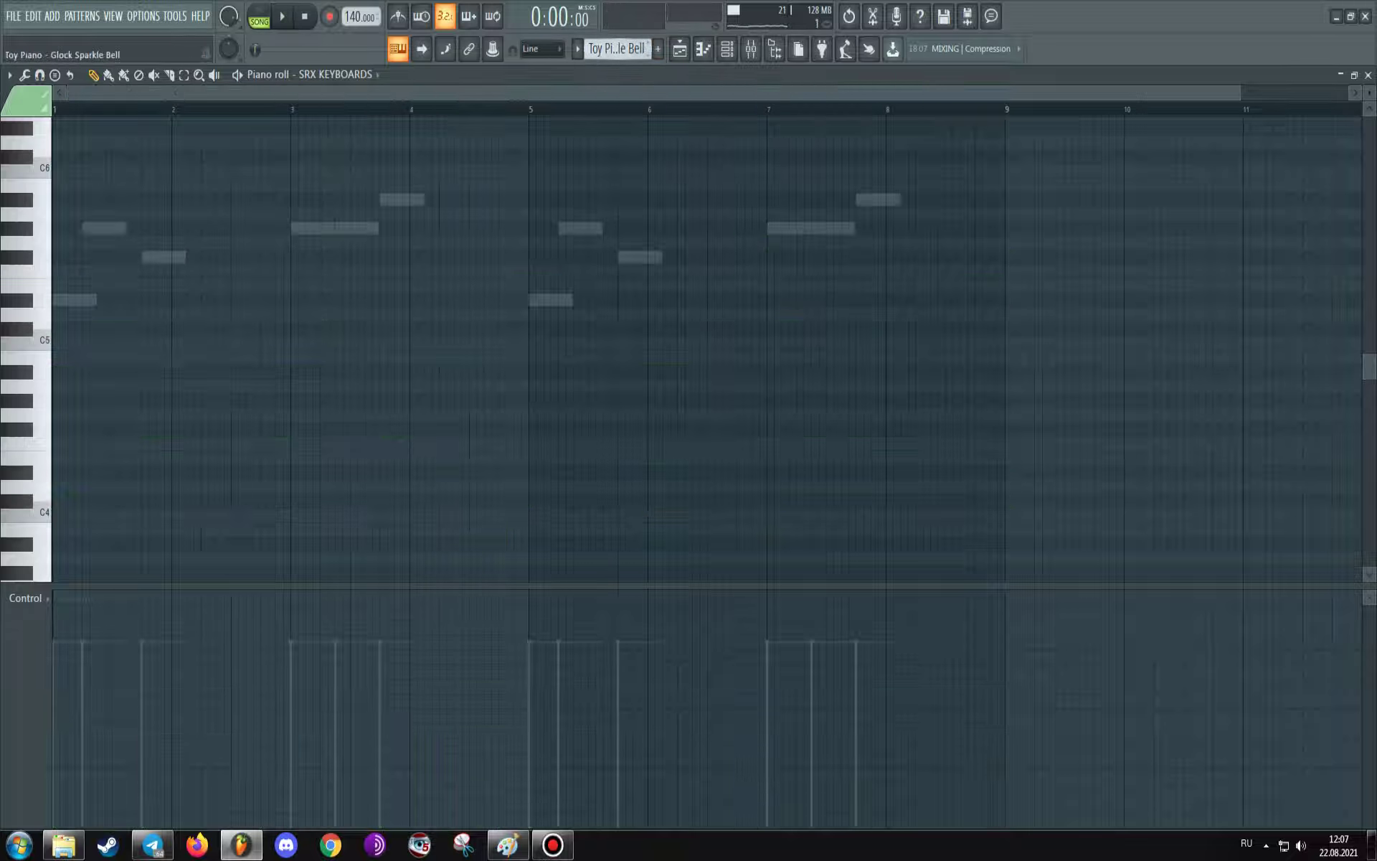
{"action": "left_click", "coordinate": [336, 74]}
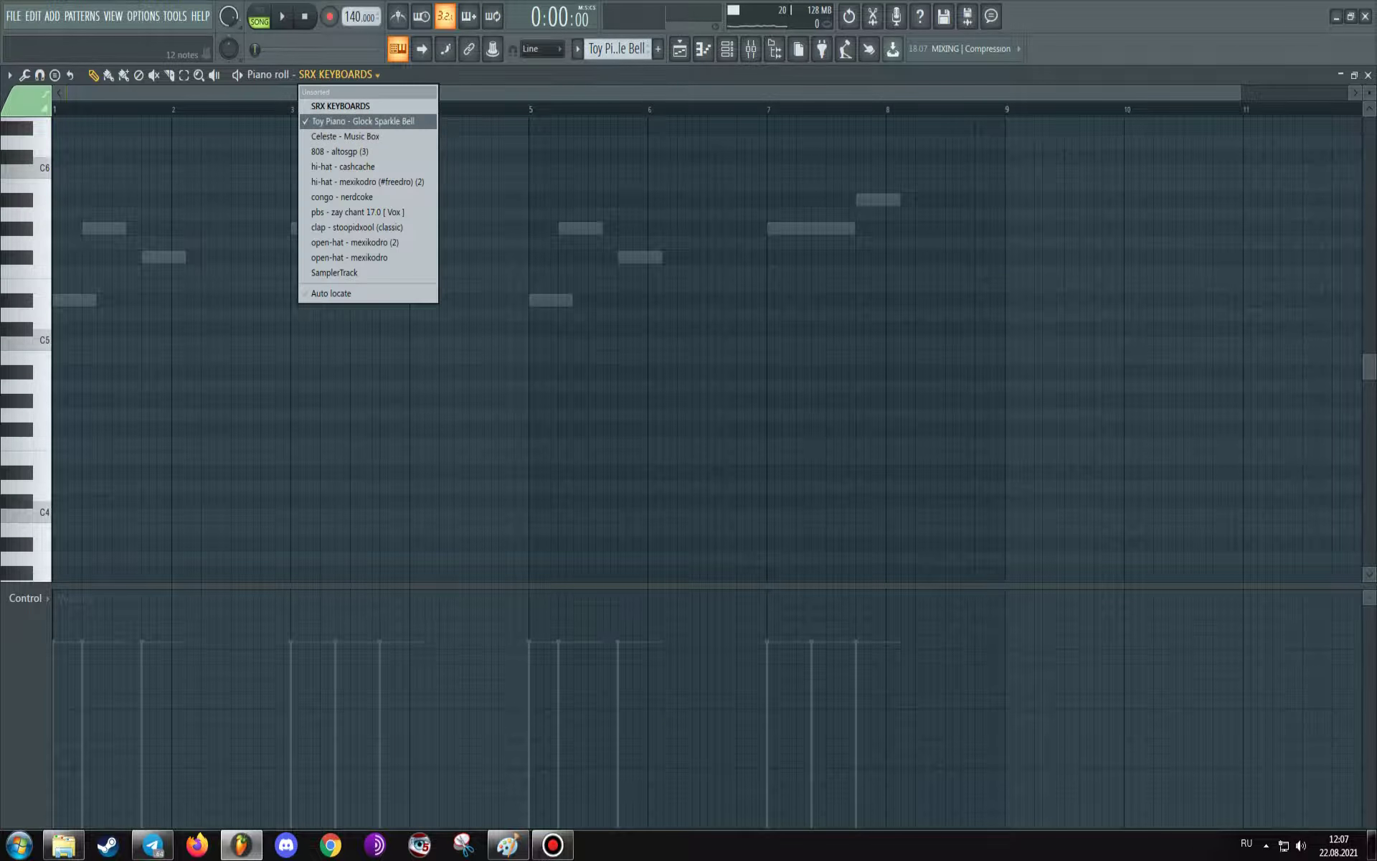
{"action": "left_click", "coordinate": [363, 121]}
{"action": "key", "text": "space"}
{"action": "left_click", "coordinate": [366, 75]}
{"action": "left_click", "coordinate": [366, 121]}
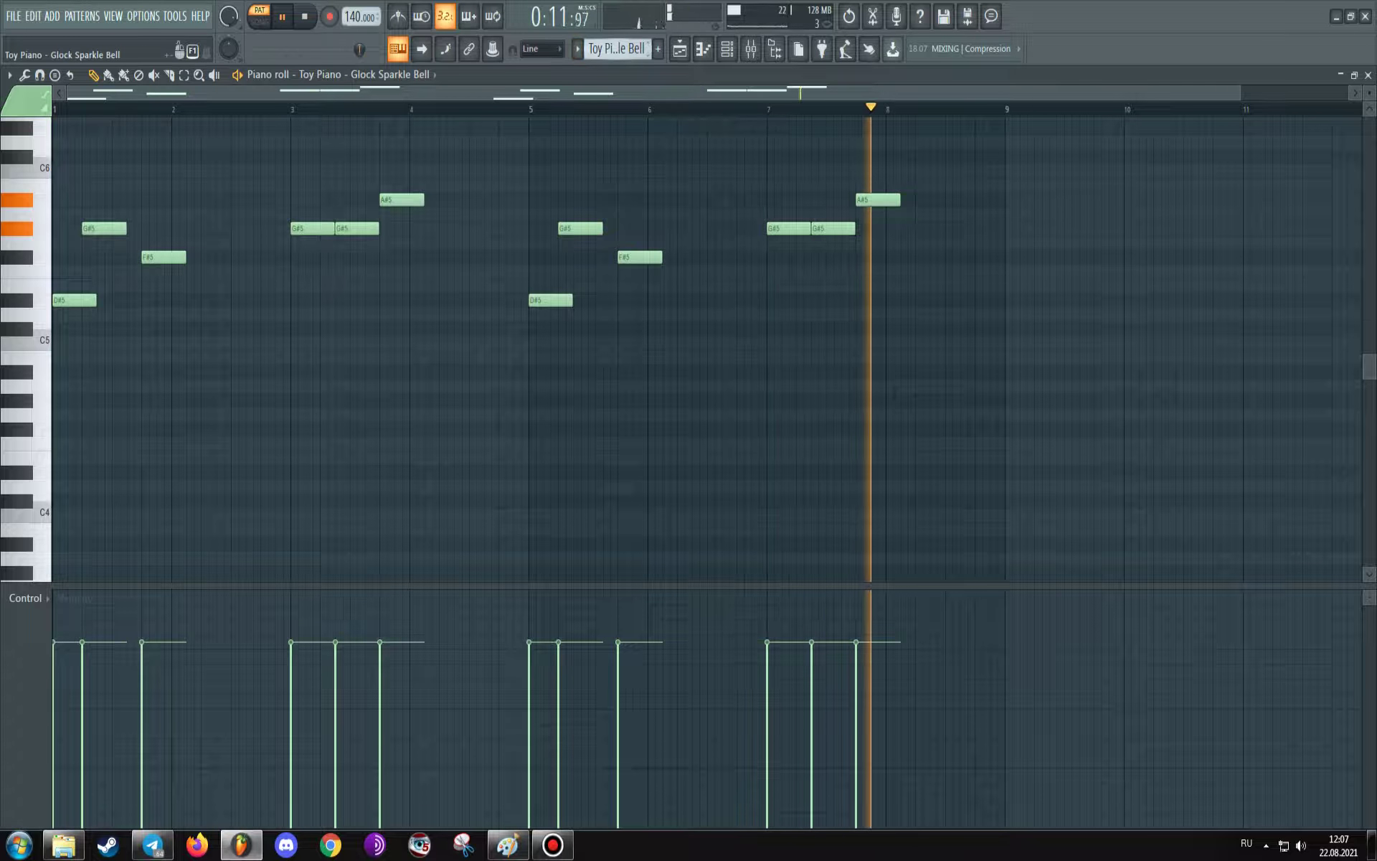
- Show the Celeste - Music Box pattern's notes in the piano roll and play them
{"action": "scroll", "coordinate": [618, 49], "scroll_direction": "down", "scroll_amount": 1}
{"action": "left_click", "coordinate": [364, 75]}
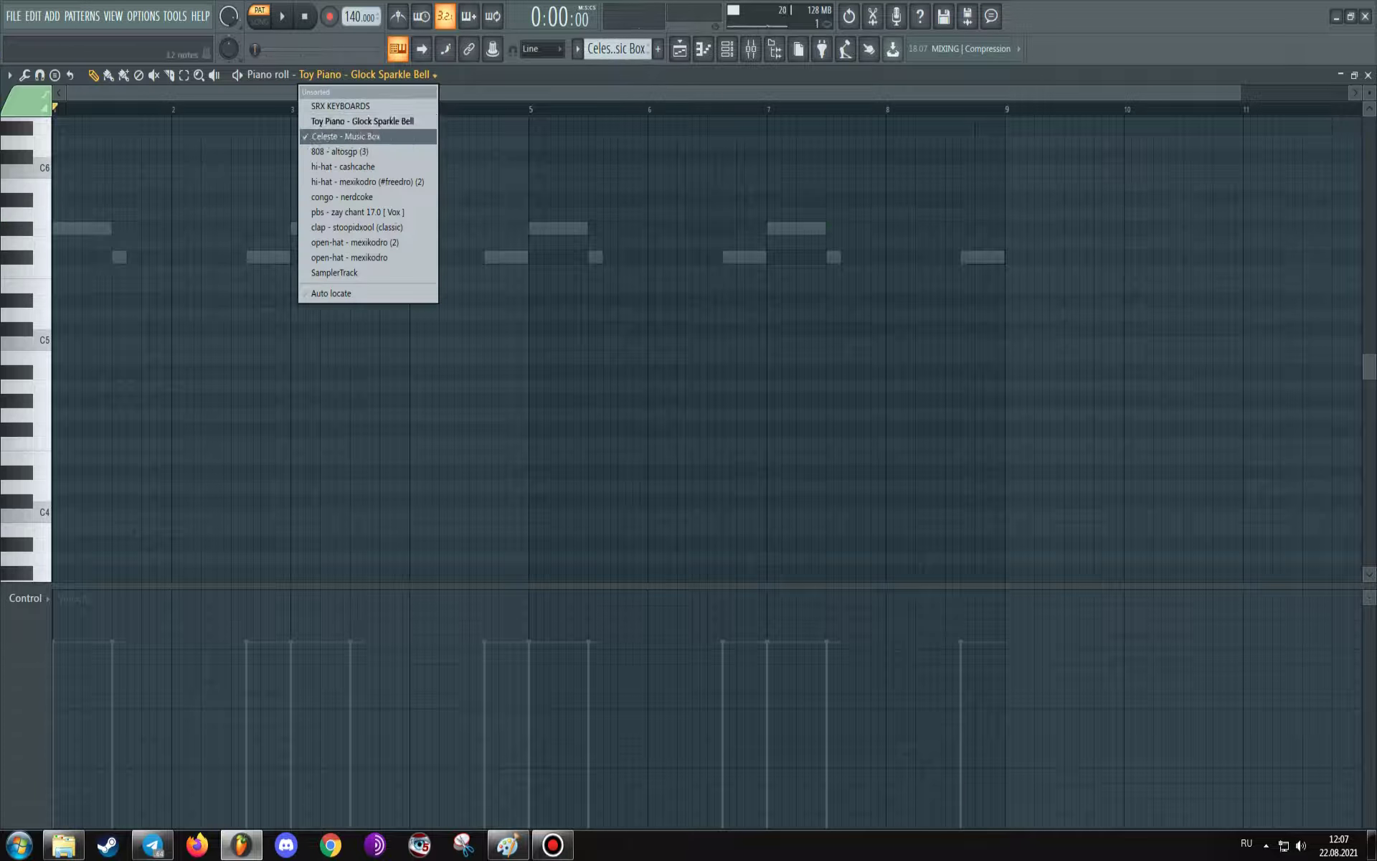
{"action": "left_click", "coordinate": [346, 136]}
{"action": "key", "text": "space"}
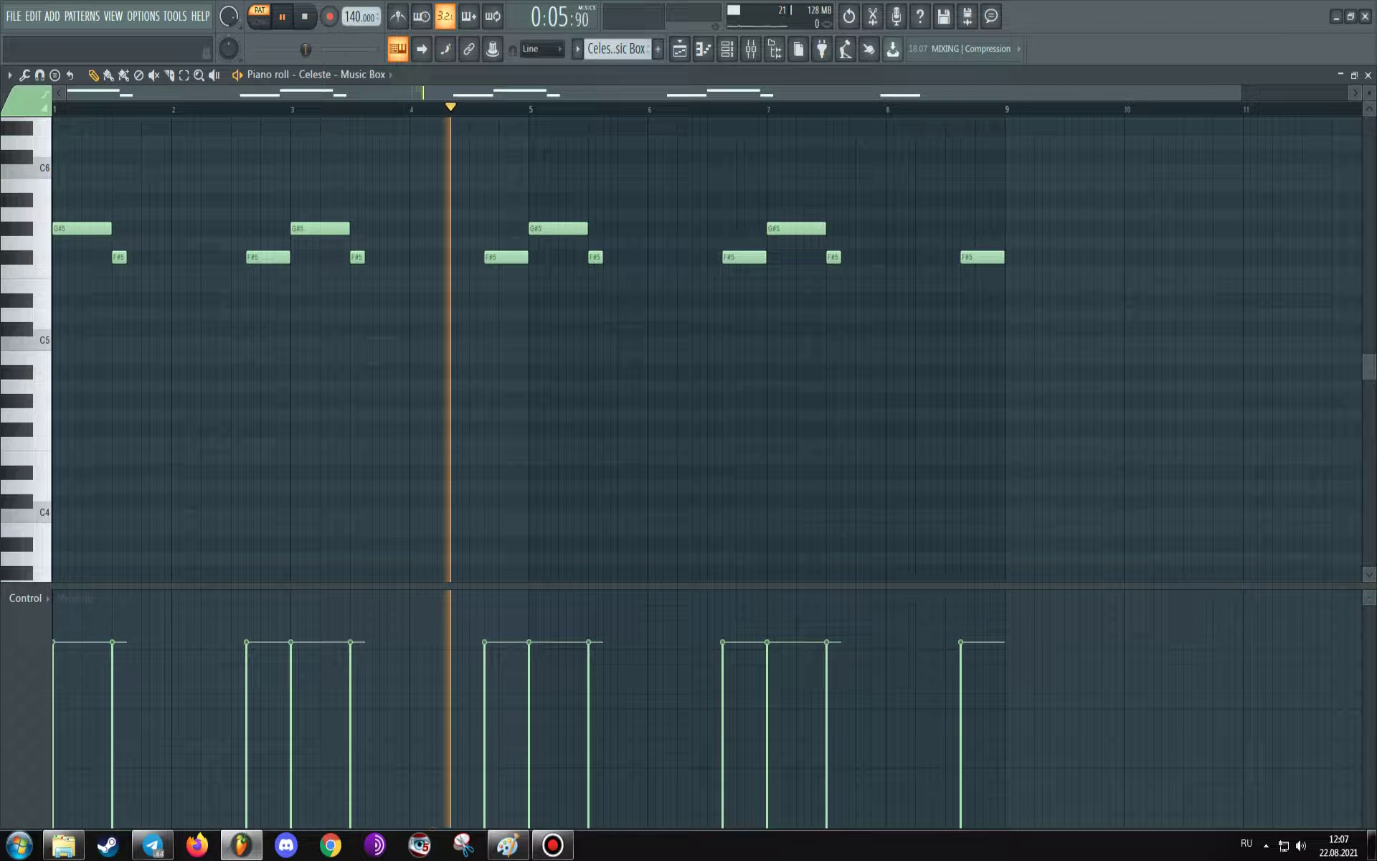
- Show the 808 - altosgp (3) pattern's notes in the piano roll and play them through
{"action": "scroll", "coordinate": [617, 48], "scroll_direction": "up", "scroll_amount": 2}
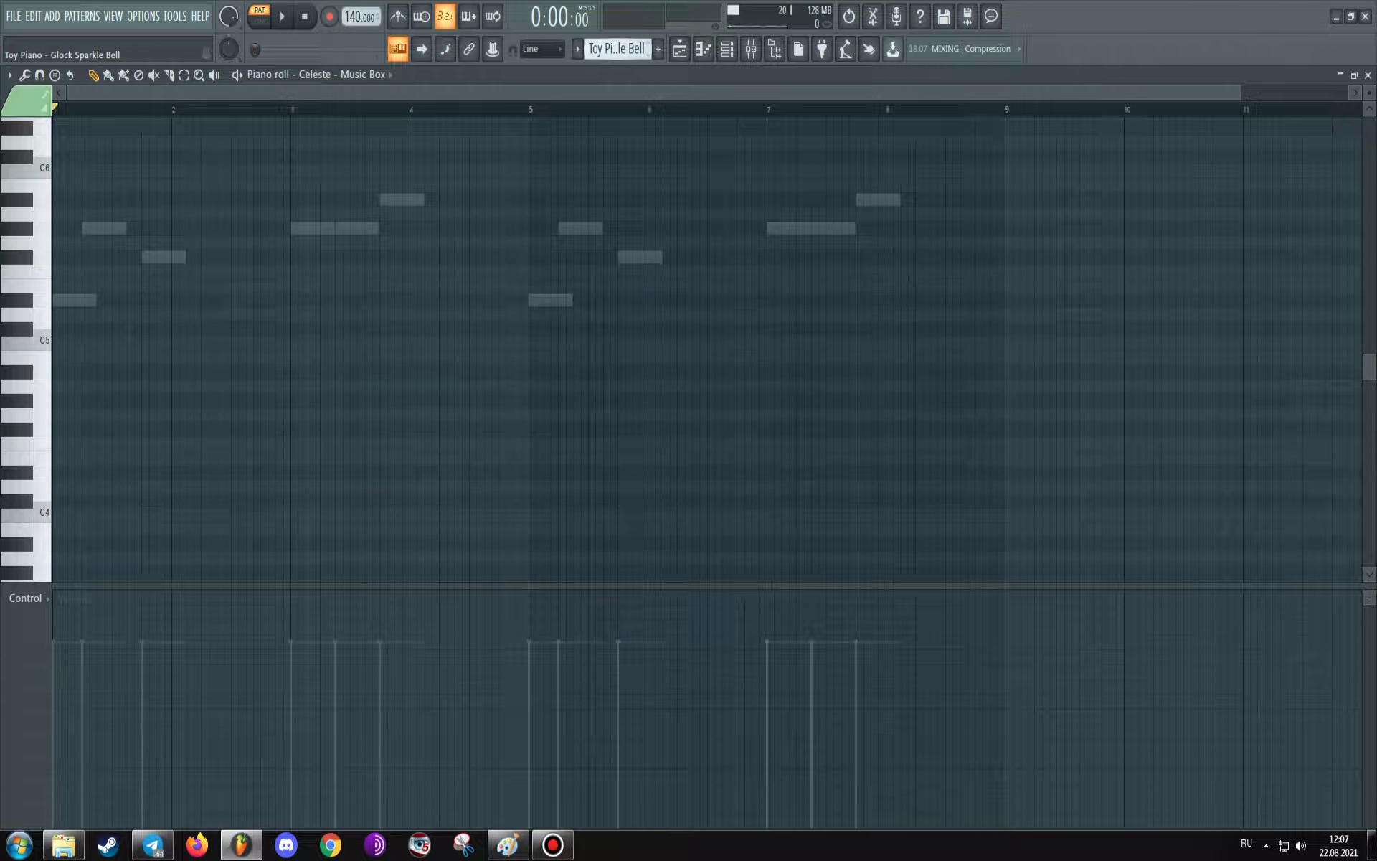
{"action": "scroll", "coordinate": [617, 49], "scroll_direction": "down", "scroll_amount": 2}
{"action": "scroll", "coordinate": [617, 49], "scroll_direction": "down", "scroll_amount": 1}
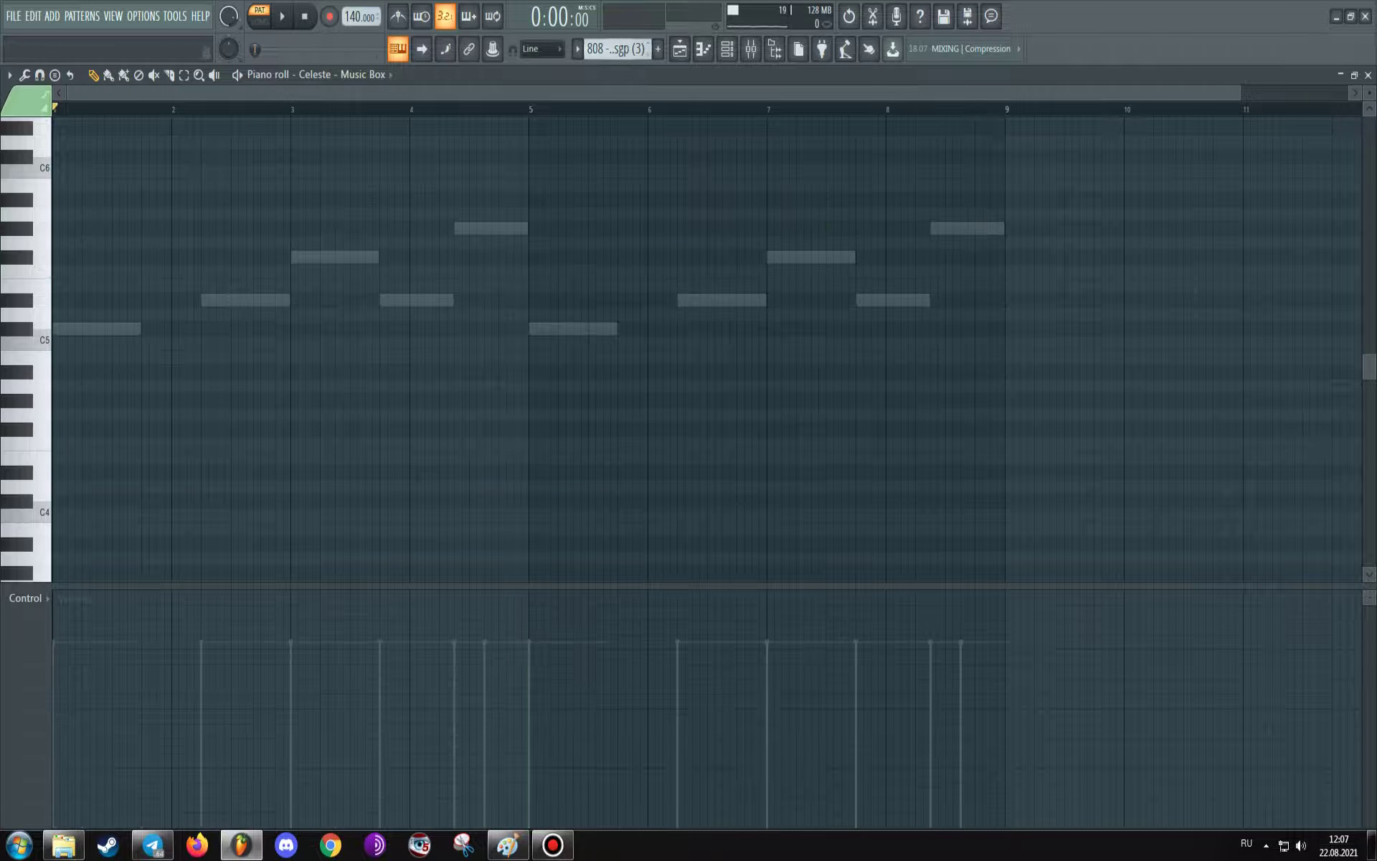
{"action": "left_click", "coordinate": [343, 74]}
{"action": "left_click", "coordinate": [340, 152]}
{"action": "key", "text": "space"}
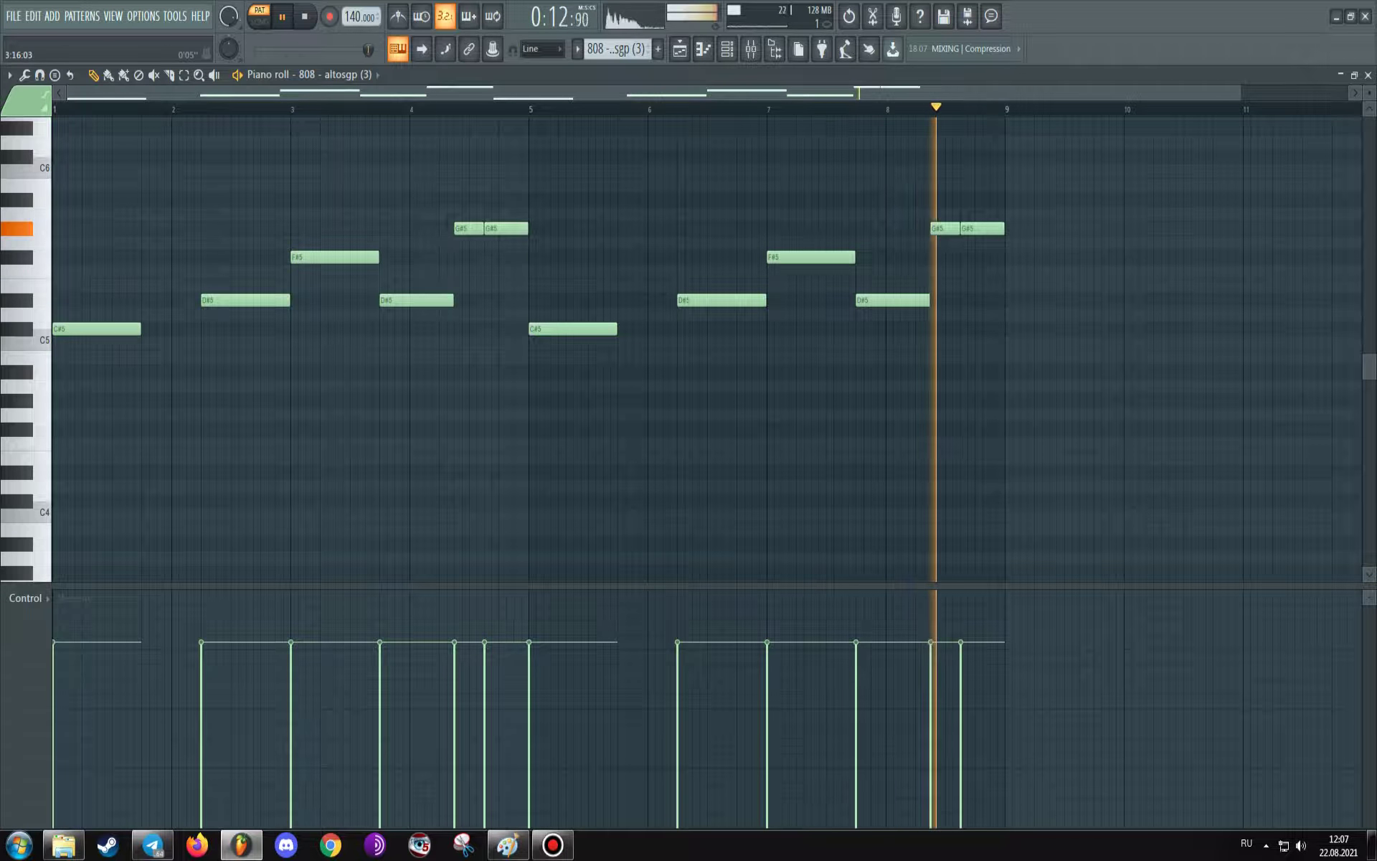
{"action": "key", "text": "space"}
- Review the hi-hat - cashcache notes in the piano roll and its sampler settings during playback
{"action": "left_click", "coordinate": [336, 74]}
{"action": "left_click", "coordinate": [343, 166]}
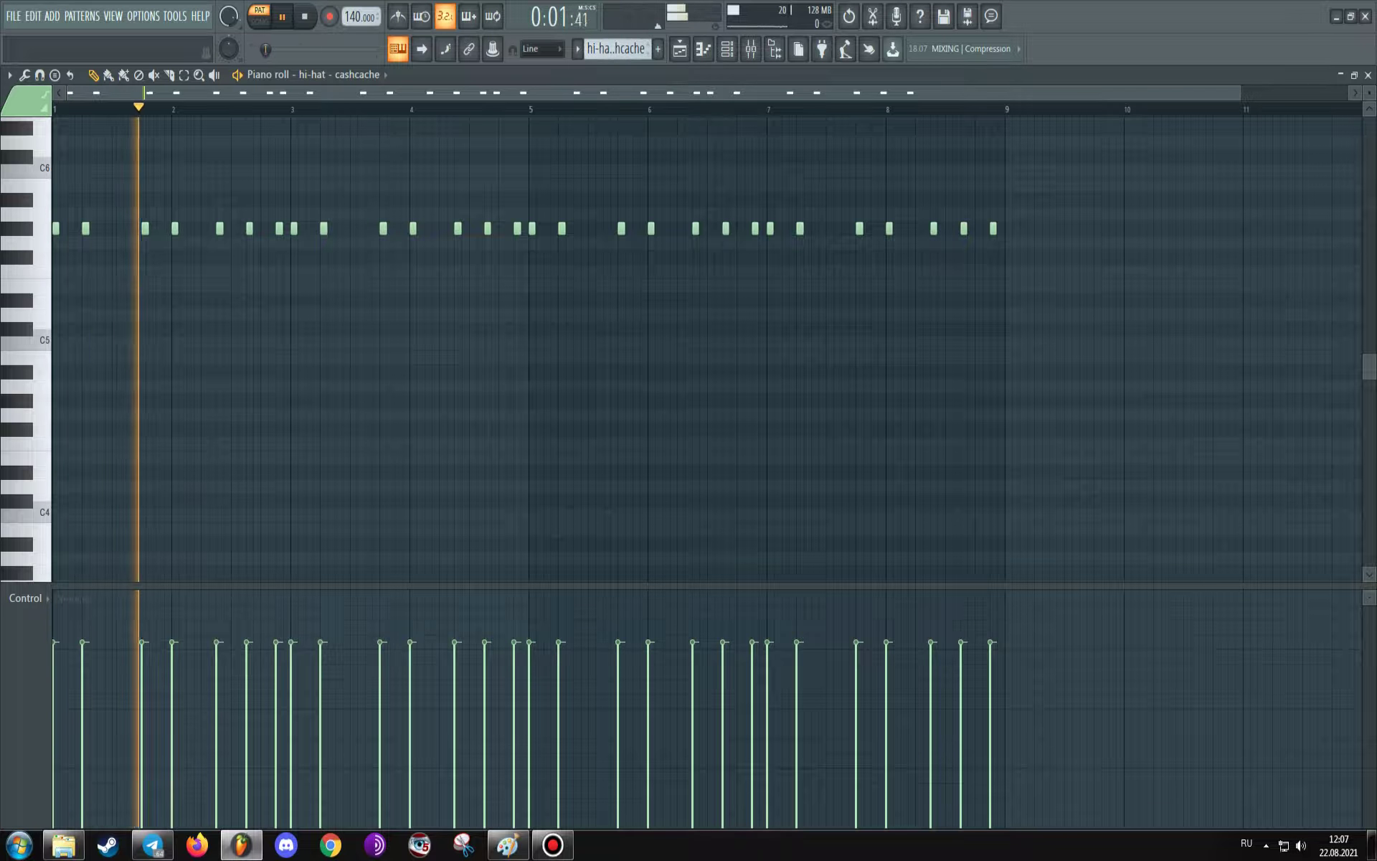
{"action": "key", "text": "F6"}
{"action": "left_click", "coordinate": [220, 616]}
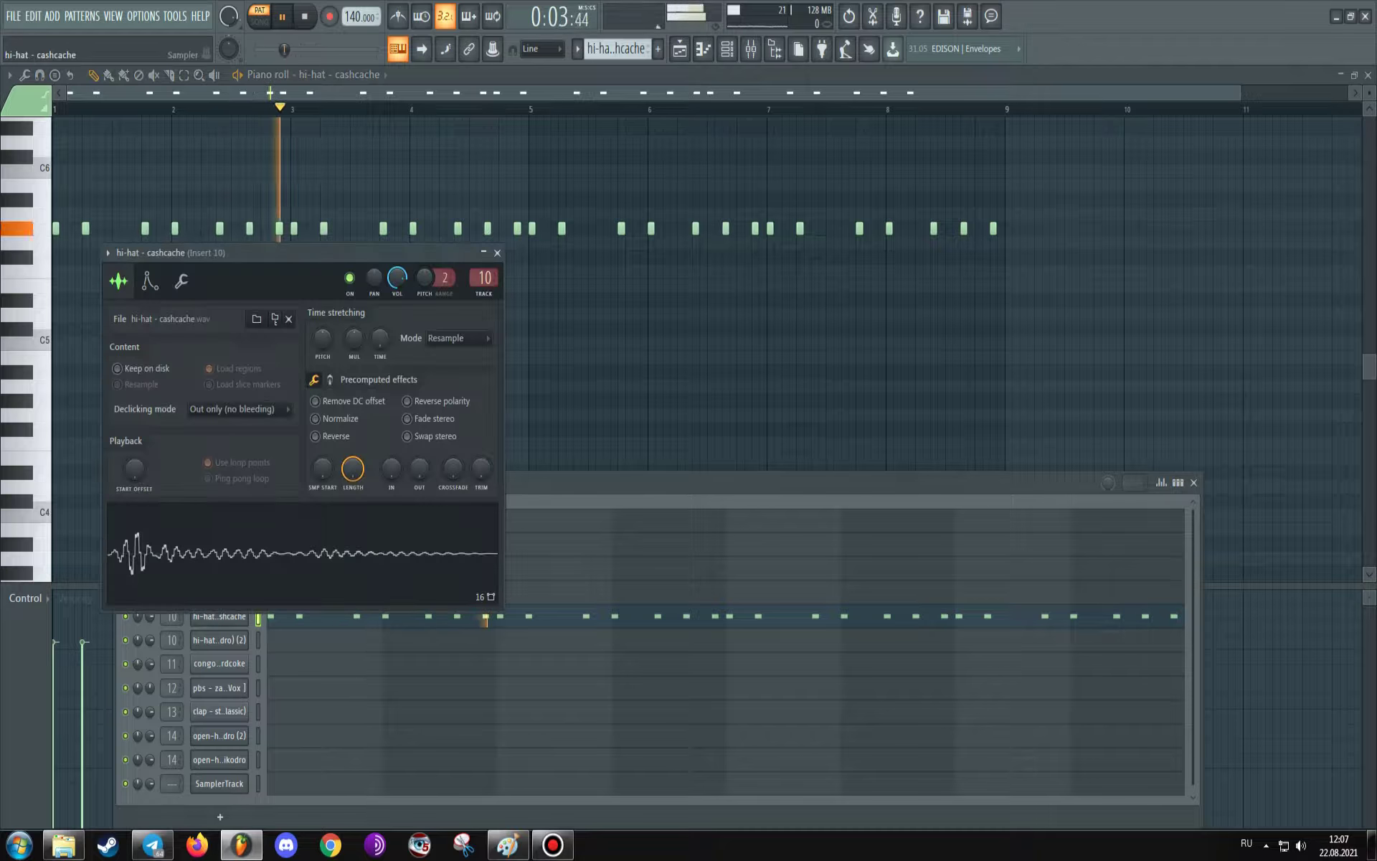
{"action": "left_click_drag", "start_coordinate": [301, 253], "coordinate": [872, 288]}
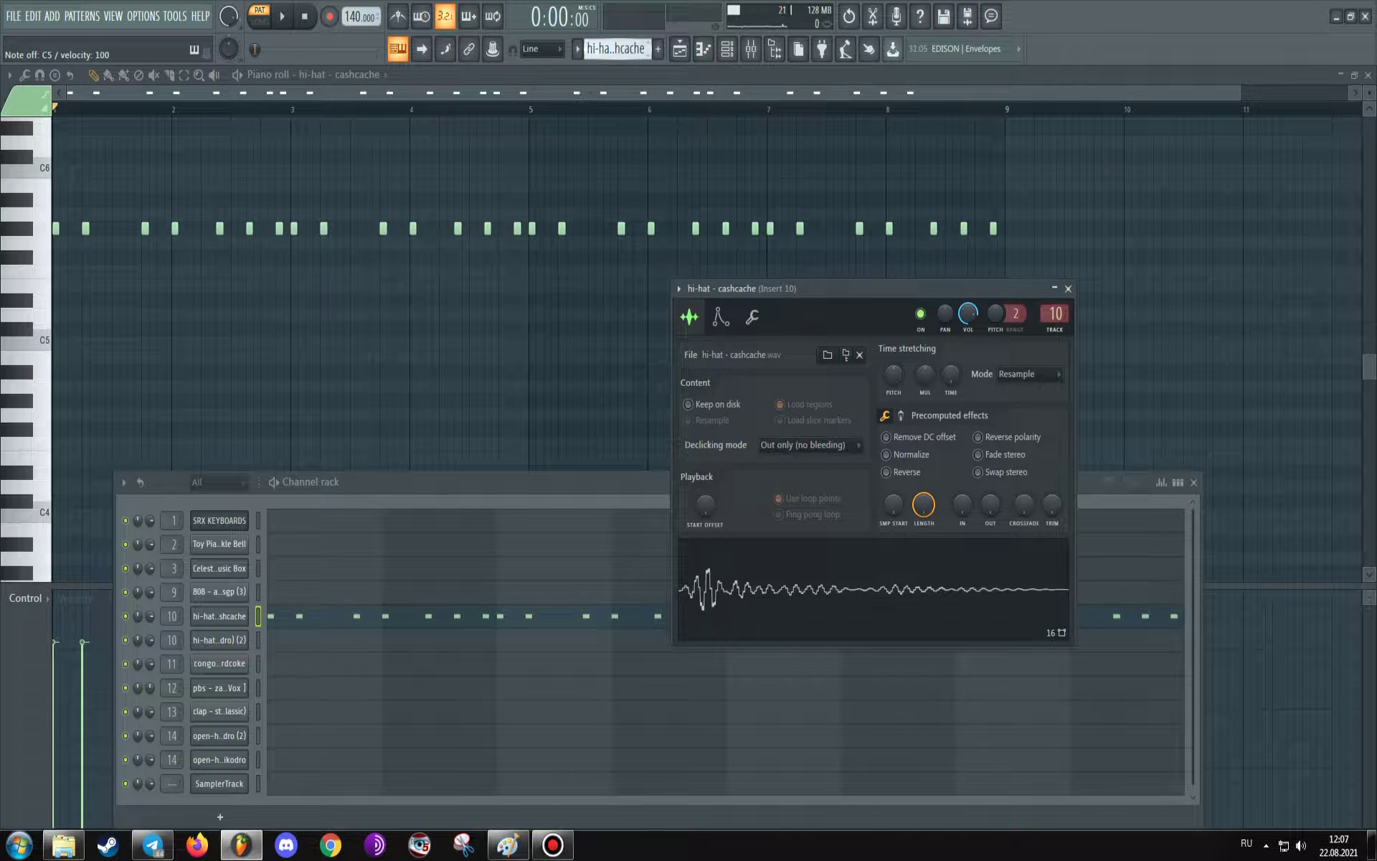
- Play the hi-hat - mexikodro (#freedro) (2) notes in the piano roll and check its sampler channel
{"action": "left_click", "coordinate": [359, 640]}
{"action": "key", "text": "space"}
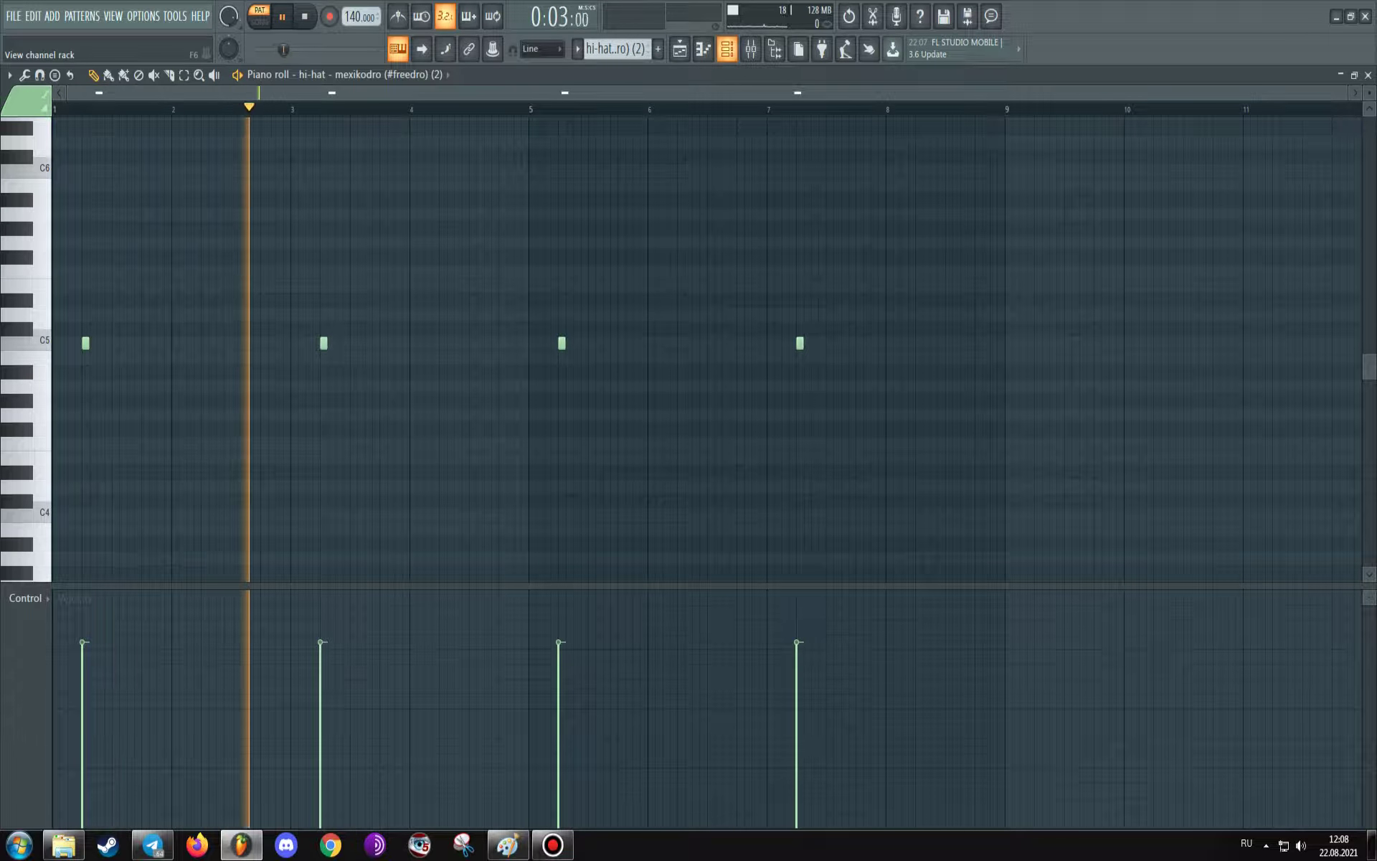
{"action": "key", "text": "F6"}
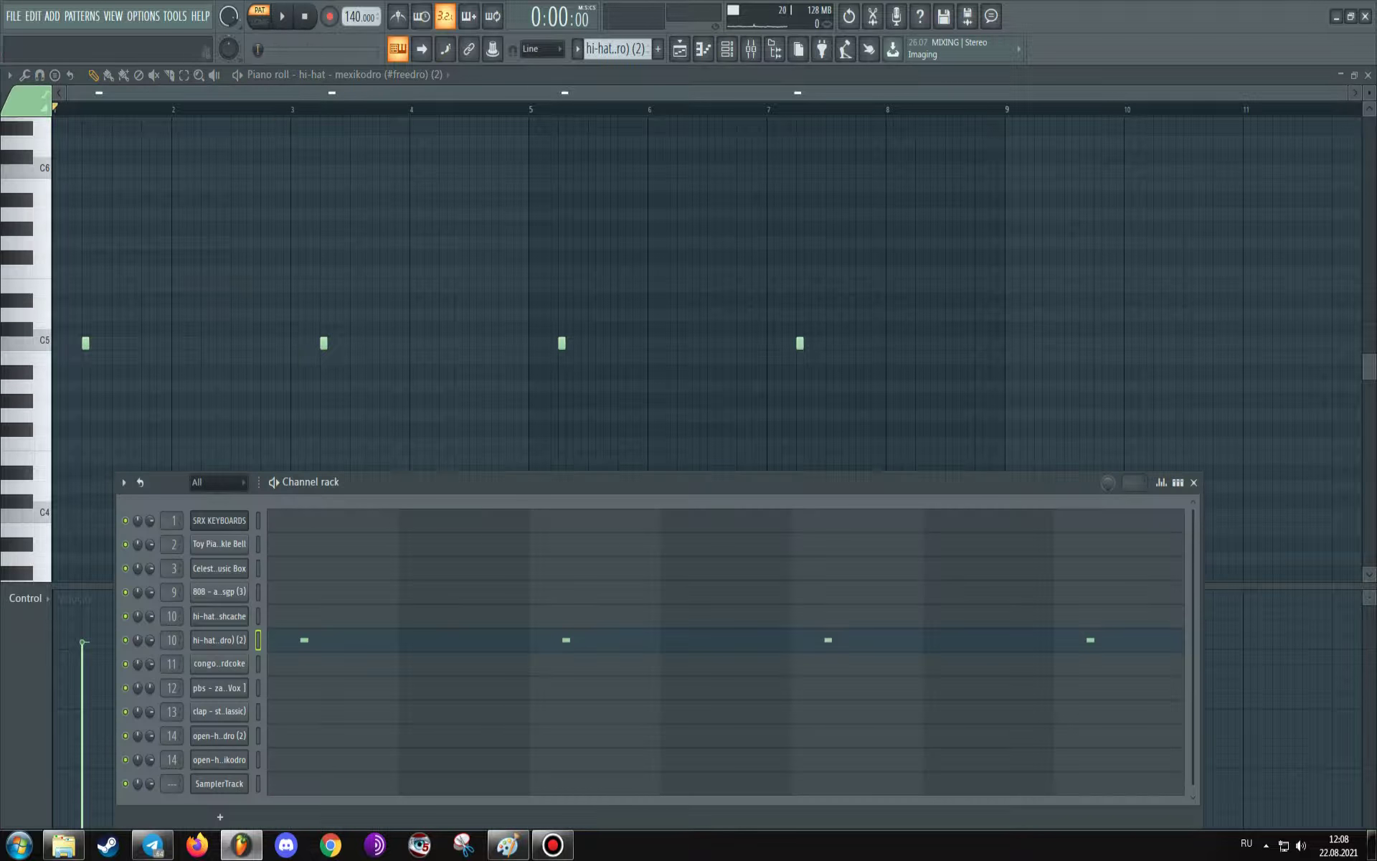
{"action": "left_click", "coordinate": [219, 639]}
- Play the congo - nerdcoke notes in the piano roll and check its sampler channel in the channel rack
{"action": "left_click", "coordinate": [277, 664]}
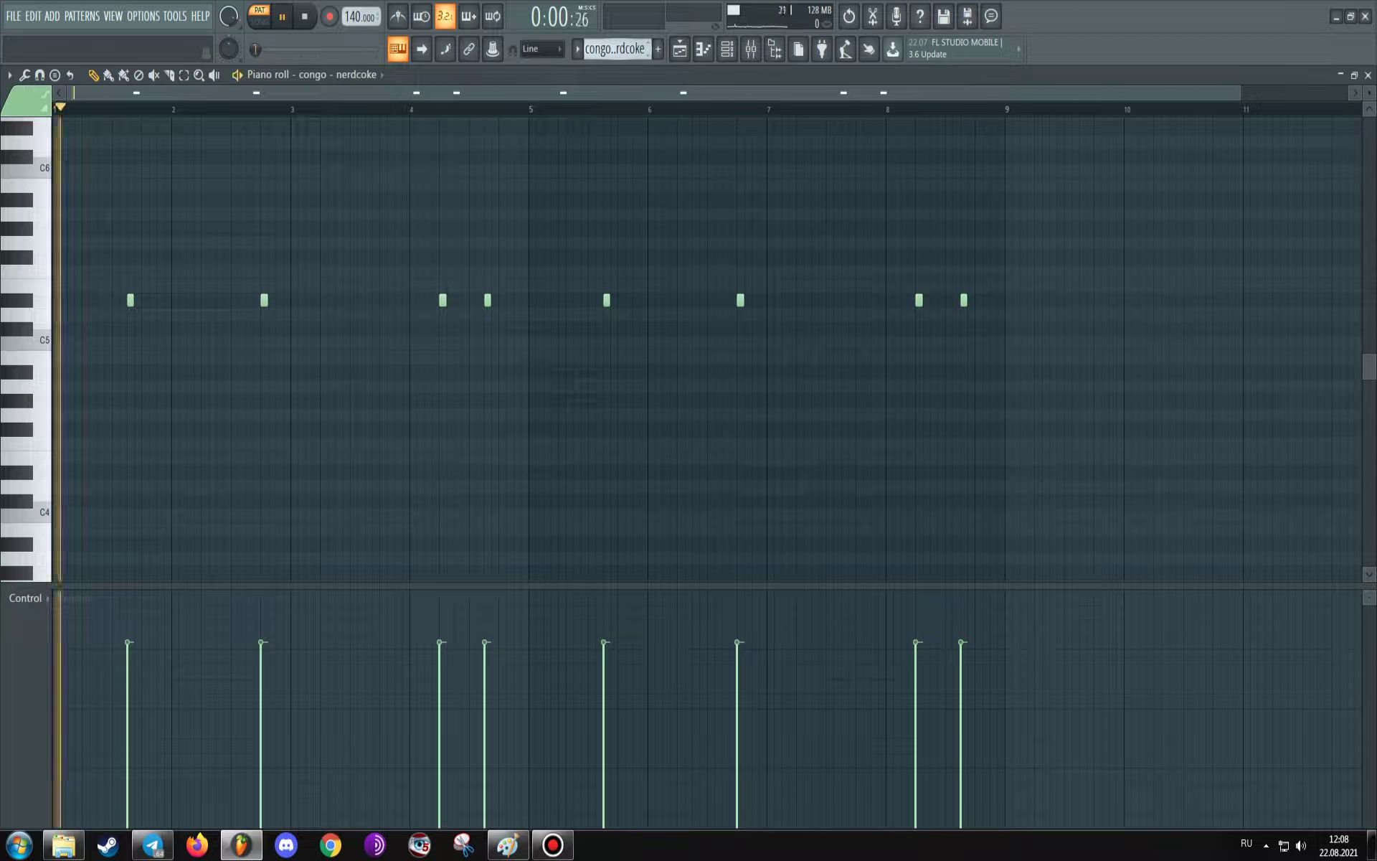
{"action": "key", "text": "F6"}
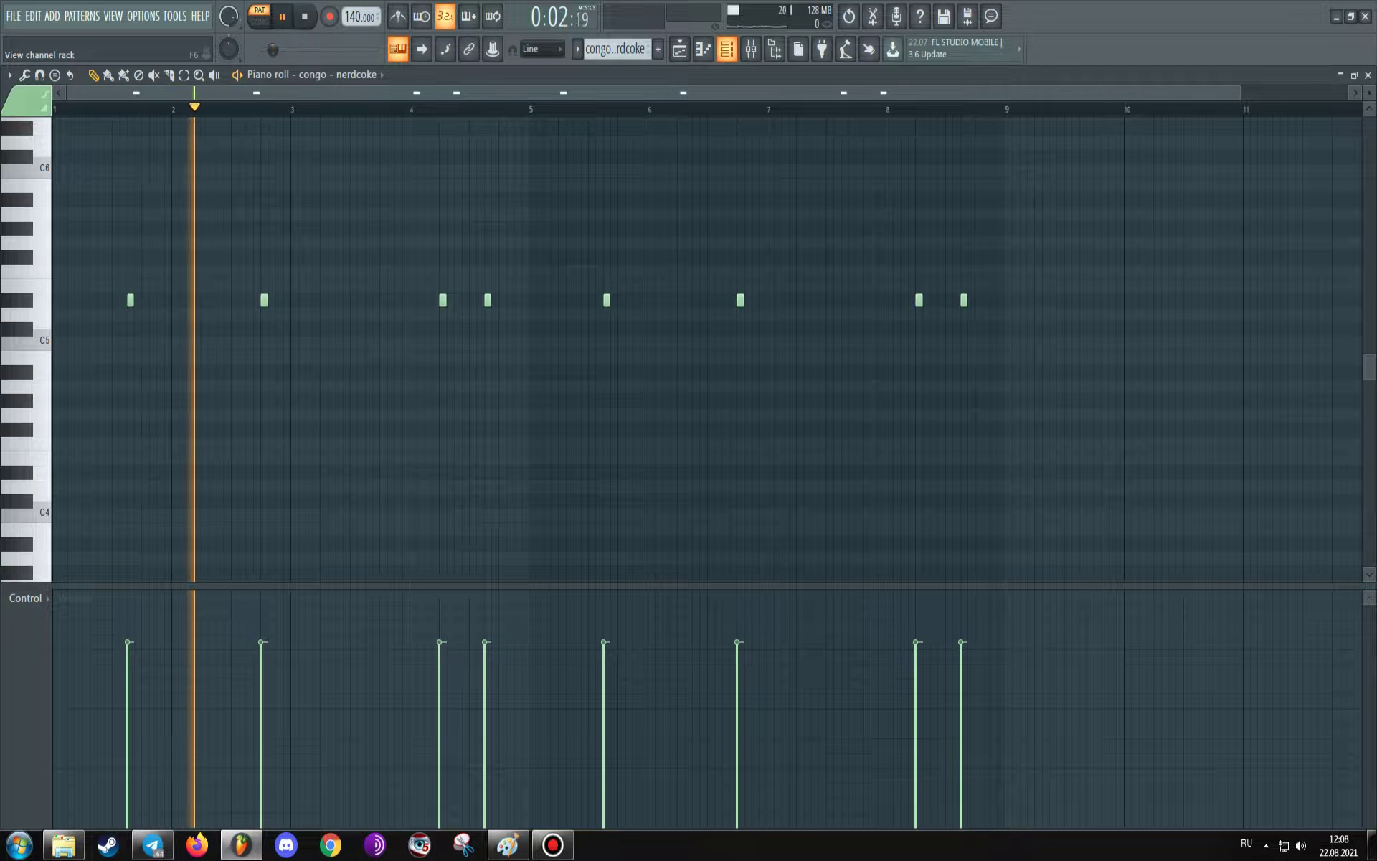
{"action": "key", "text": "F6"}
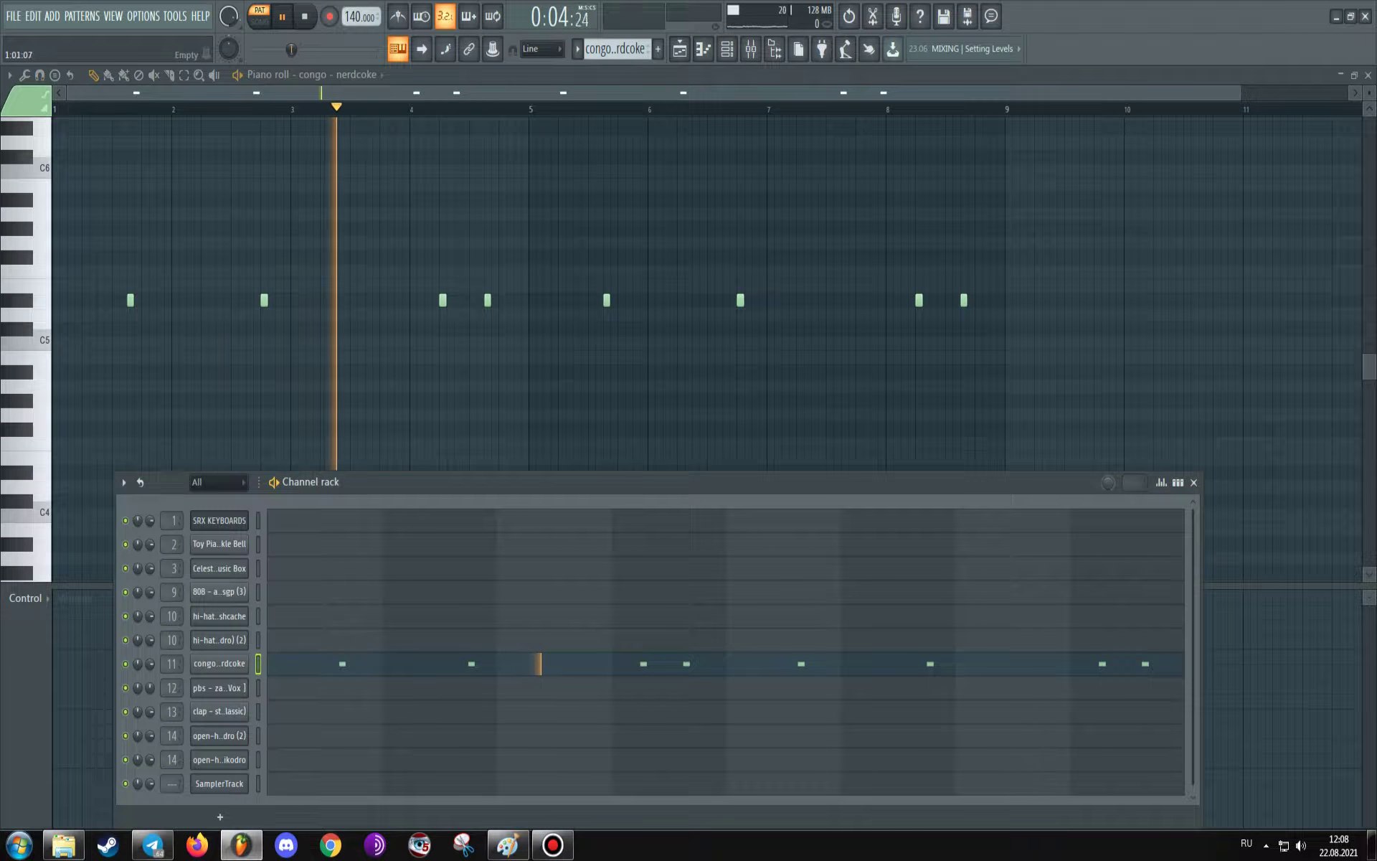
{"action": "left_click", "coordinate": [295, 664]}
{"action": "key", "text": "F7"}
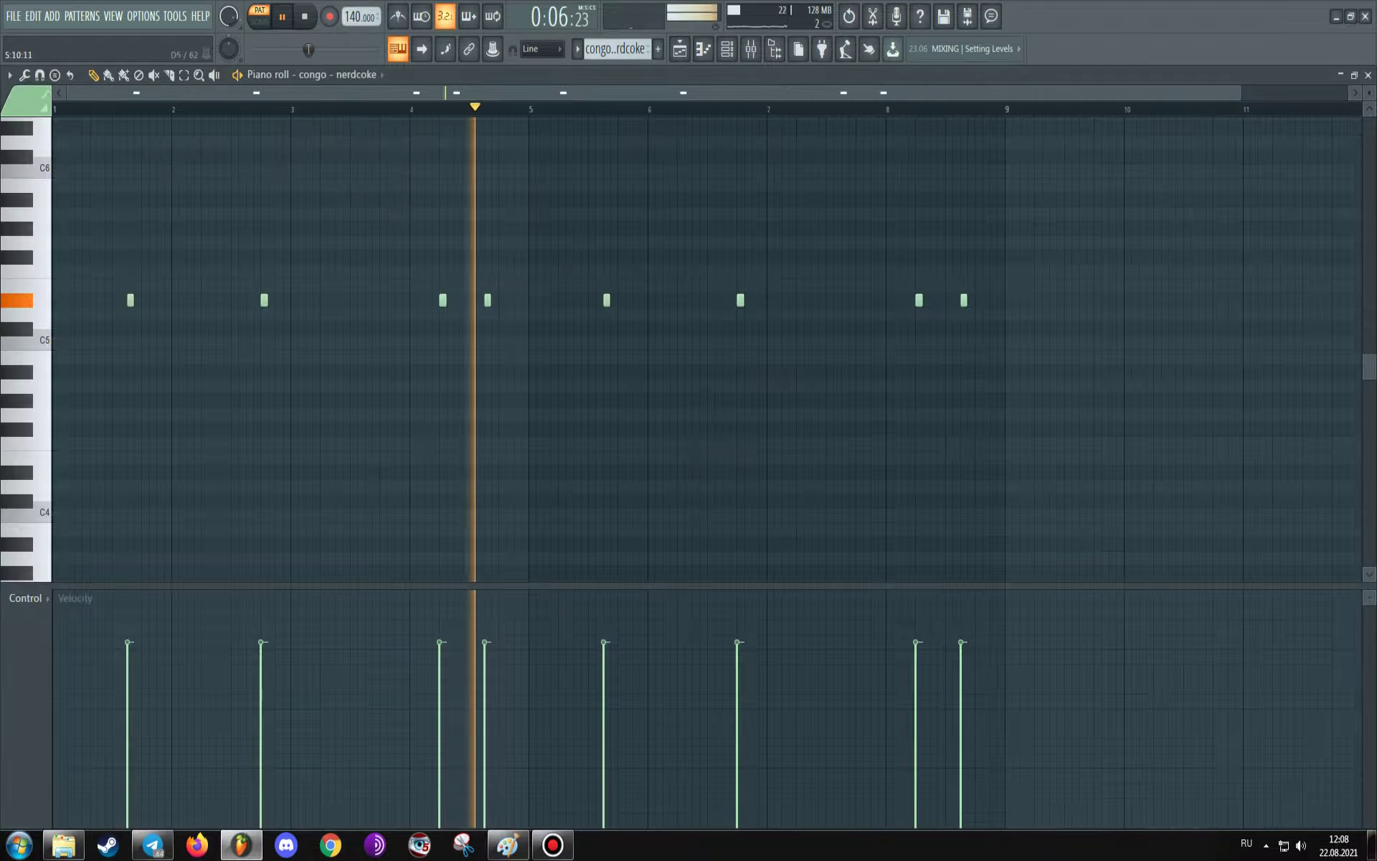
{"action": "key", "text": "F6"}
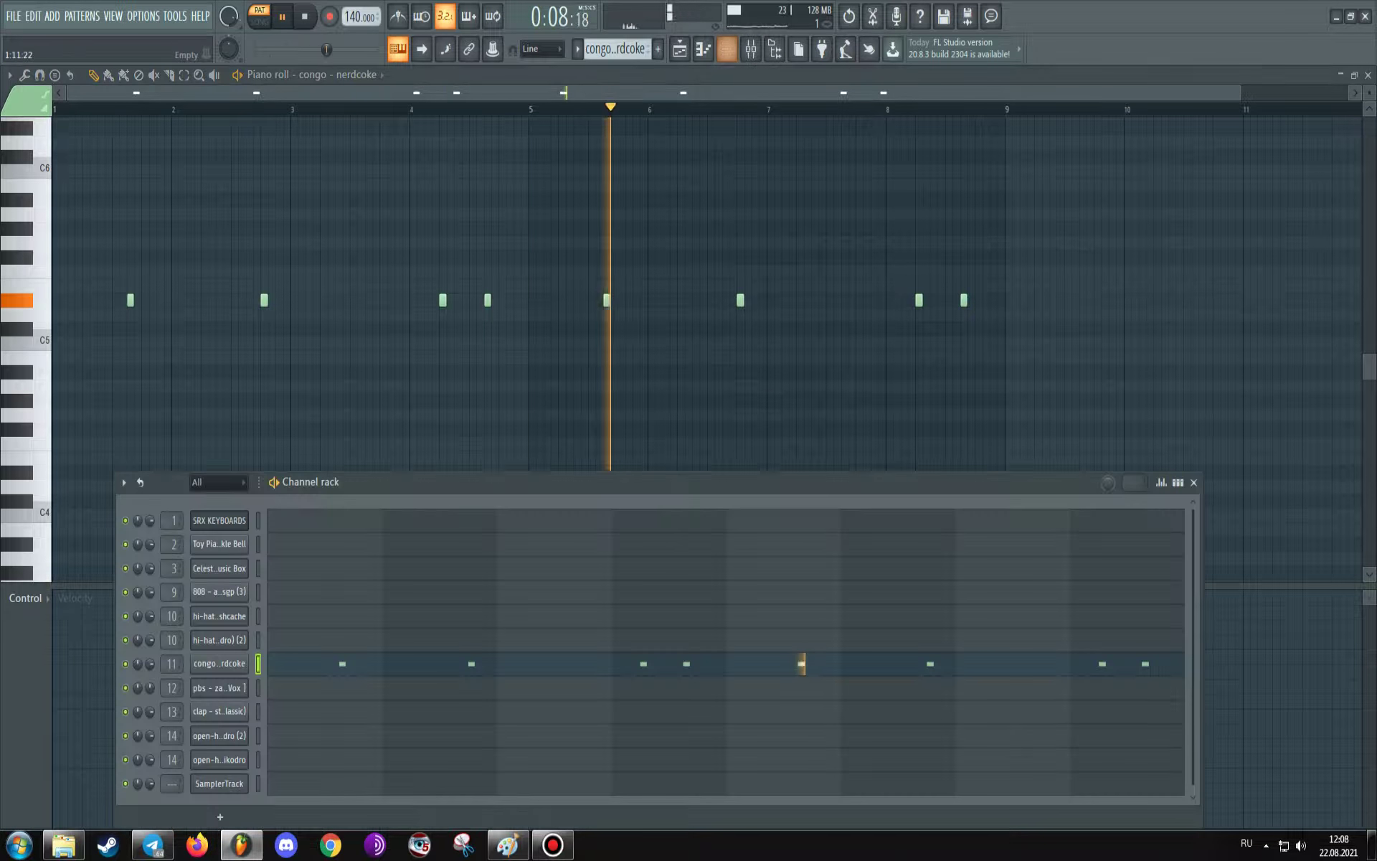
{"action": "left_click", "coordinate": [219, 664]}
{"action": "key", "text": "space"}
- View the pbs - zay chant 17.0 [ Vox ] sampler settings, and play its notes in the piano roll
{"action": "left_click", "coordinate": [219, 688]}
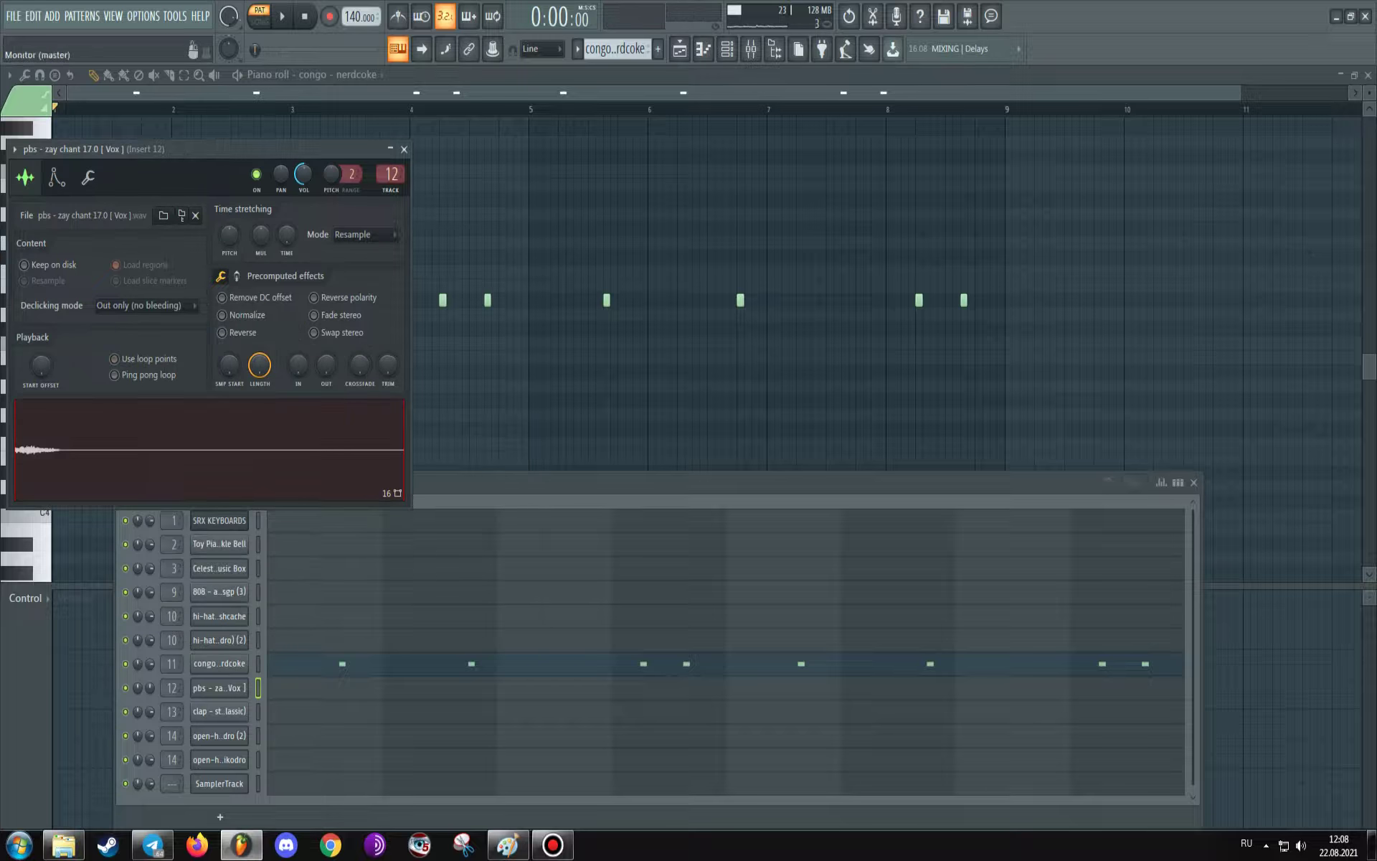
{"action": "key", "text": "KP_Add"}
{"action": "left_click", "coordinate": [308, 688]}
{"action": "key", "text": "space"}
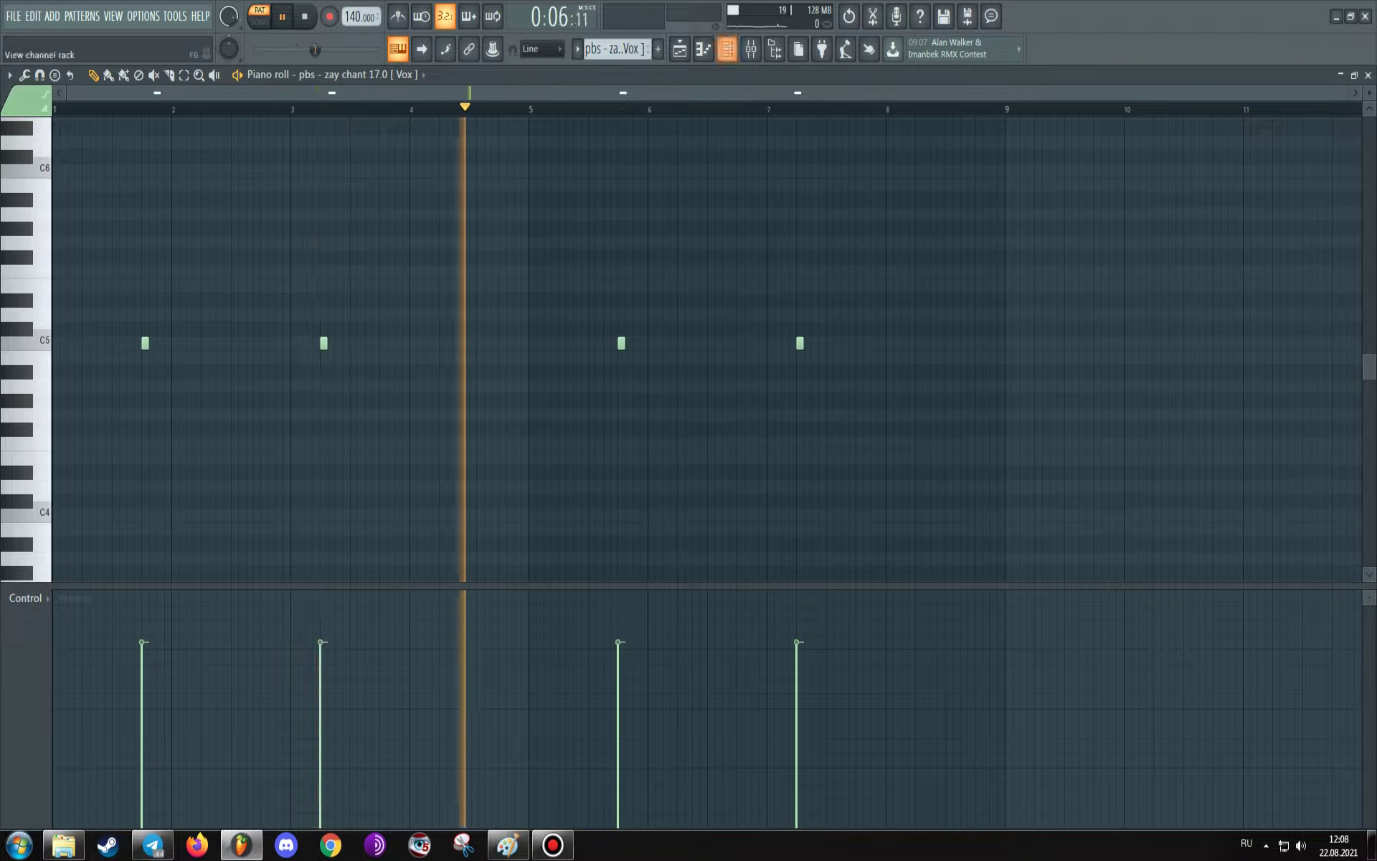
{"action": "key", "text": "space"}
{"action": "key", "text": "F6"}
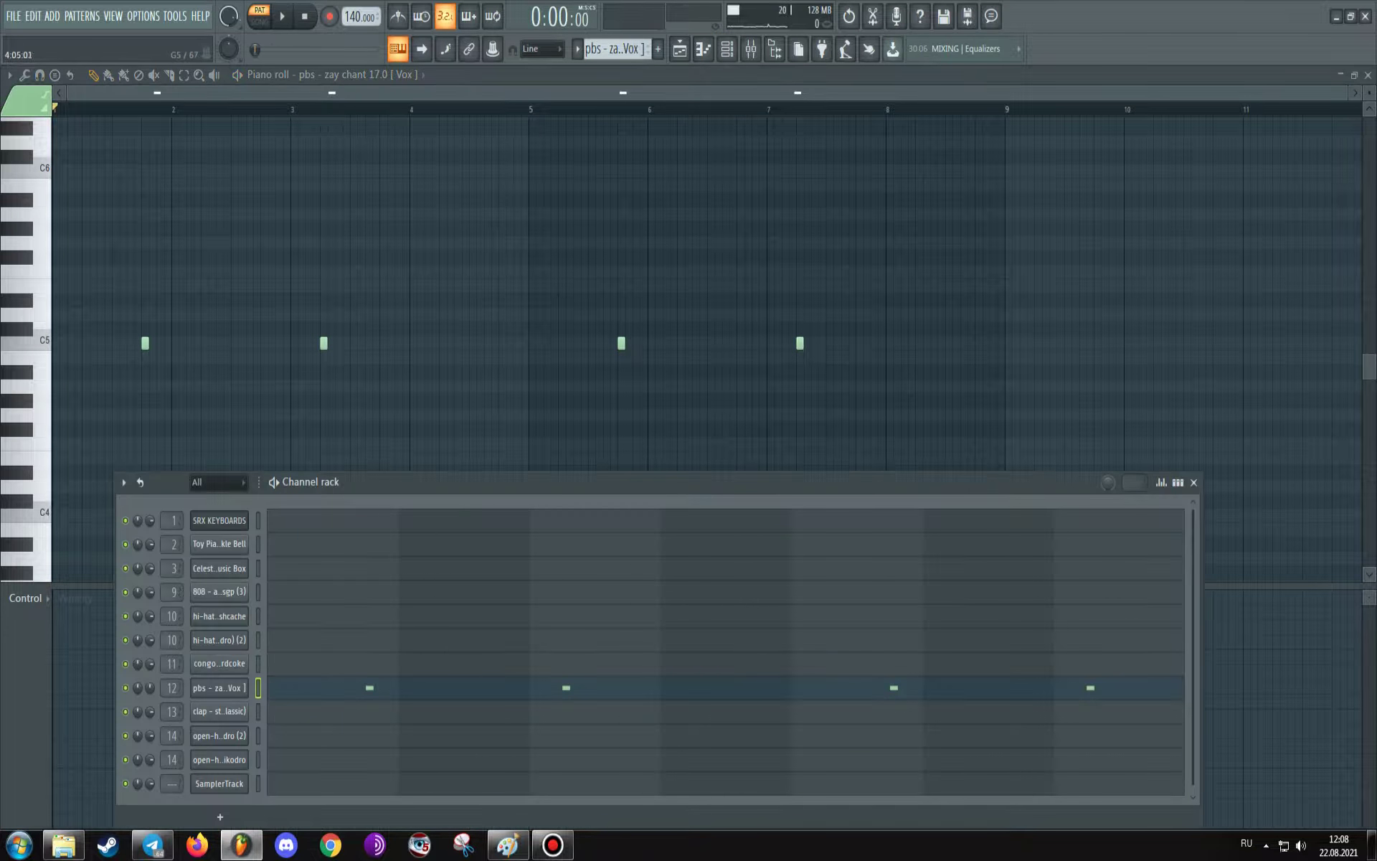
- Show the clap - stoopidxool (classic) pattern's notes in the piano roll and play them
{"action": "left_click", "coordinate": [320, 709]}
{"action": "scroll", "coordinate": [617, 49], "scroll_direction": "down", "scroll_amount": 1}
{"action": "key", "text": "space"}
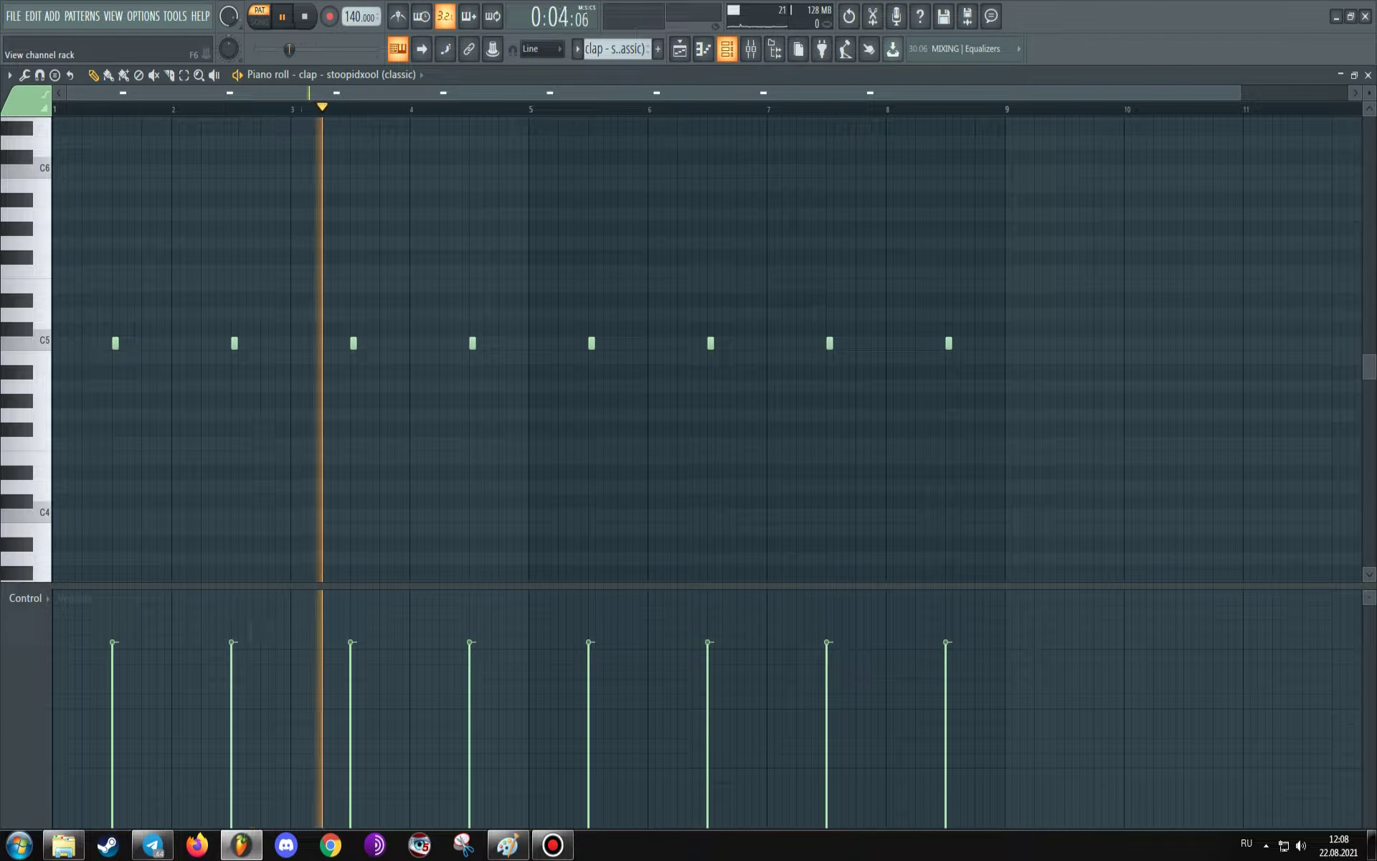
{"action": "key", "text": "space"}
- Play the open-hat - mexikodro (2) notes in the piano roll and view that channel's sampler settings
{"action": "scroll", "coordinate": [617, 49], "scroll_direction": "down", "scroll_amount": 1}
{"action": "key", "text": "space"}
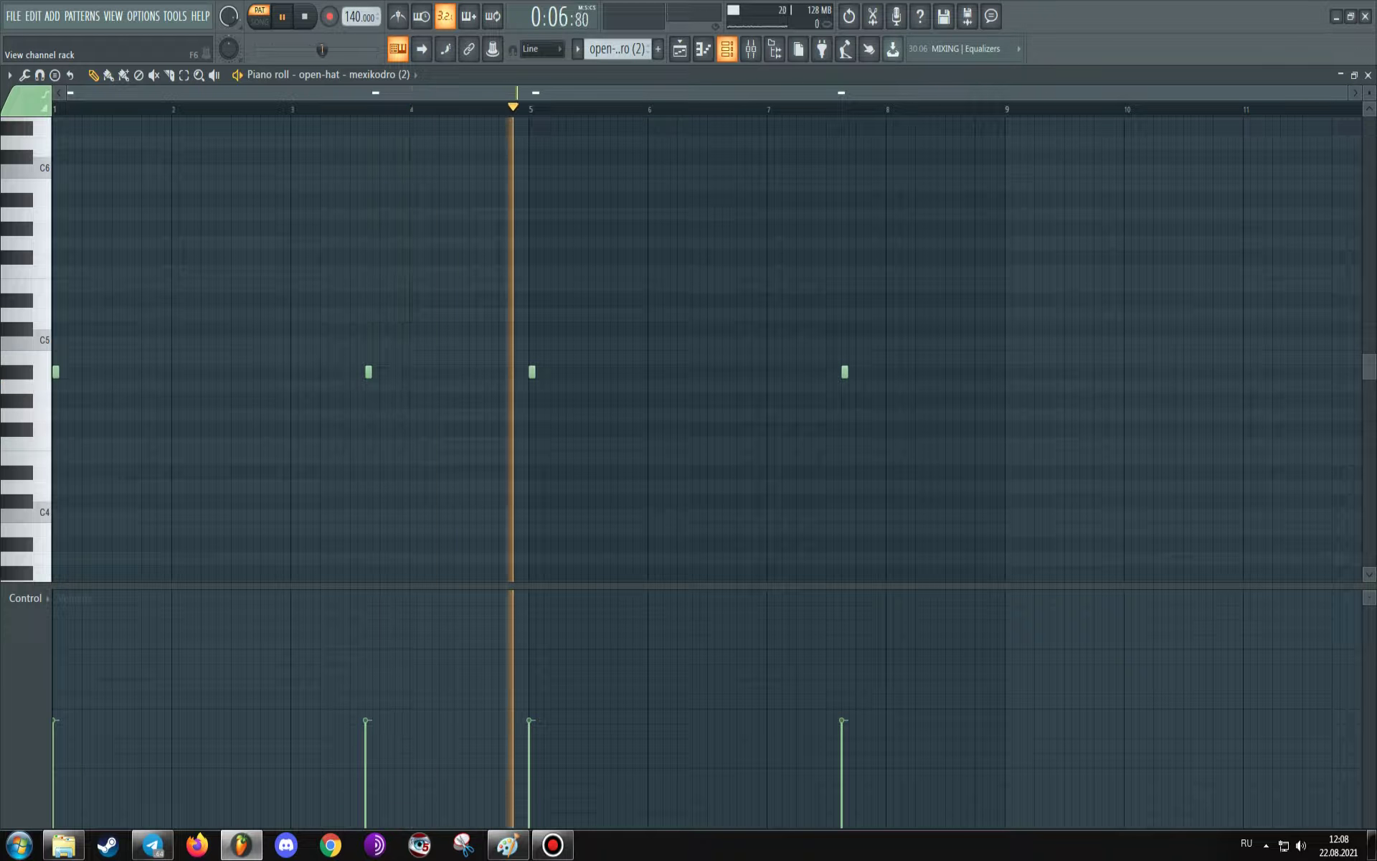
{"action": "left_click", "coordinate": [727, 48]}
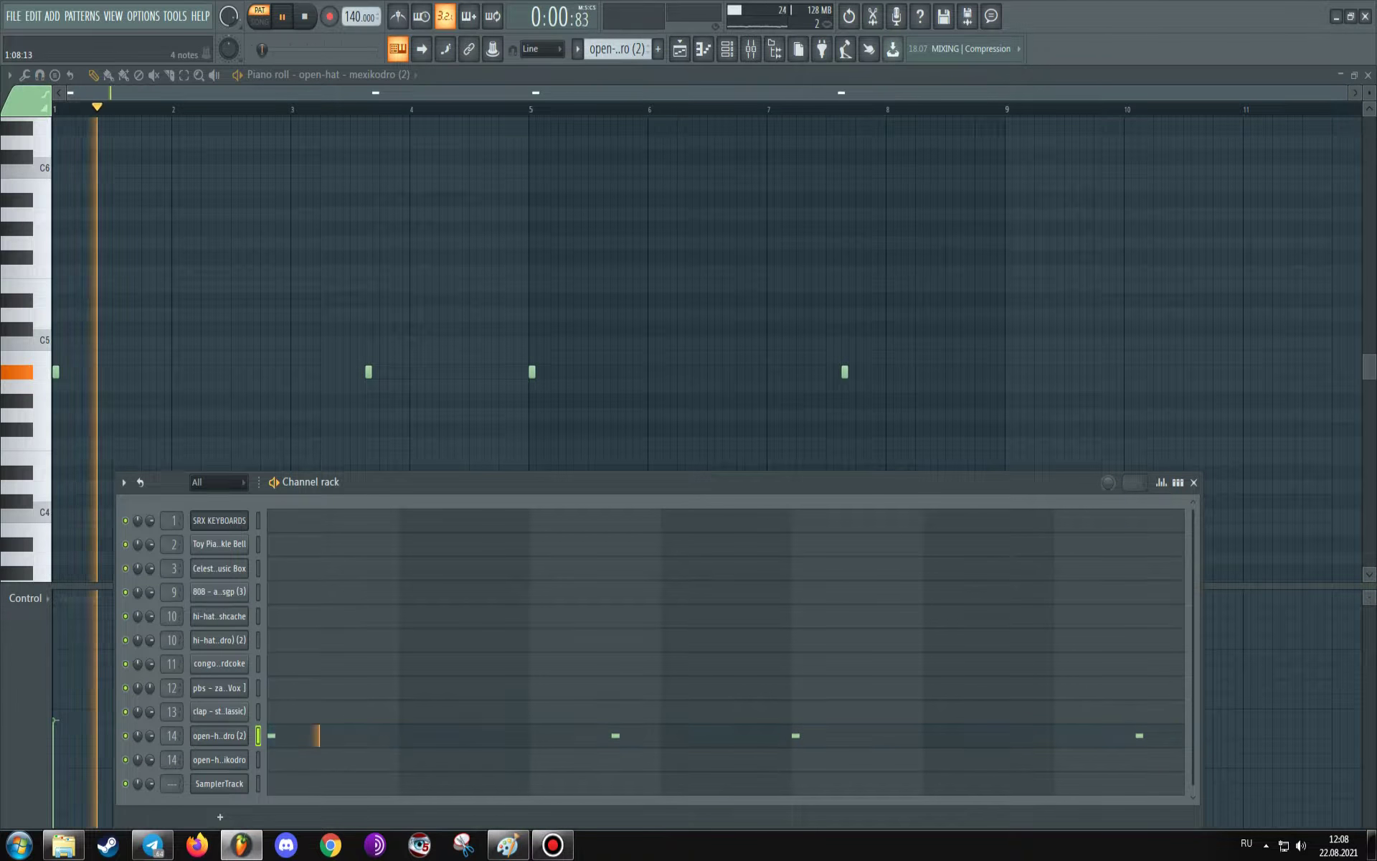
{"action": "key", "text": "space"}
{"action": "key", "text": "F7"}
{"action": "key", "text": "F7"}
{"action": "key", "text": "F6"}
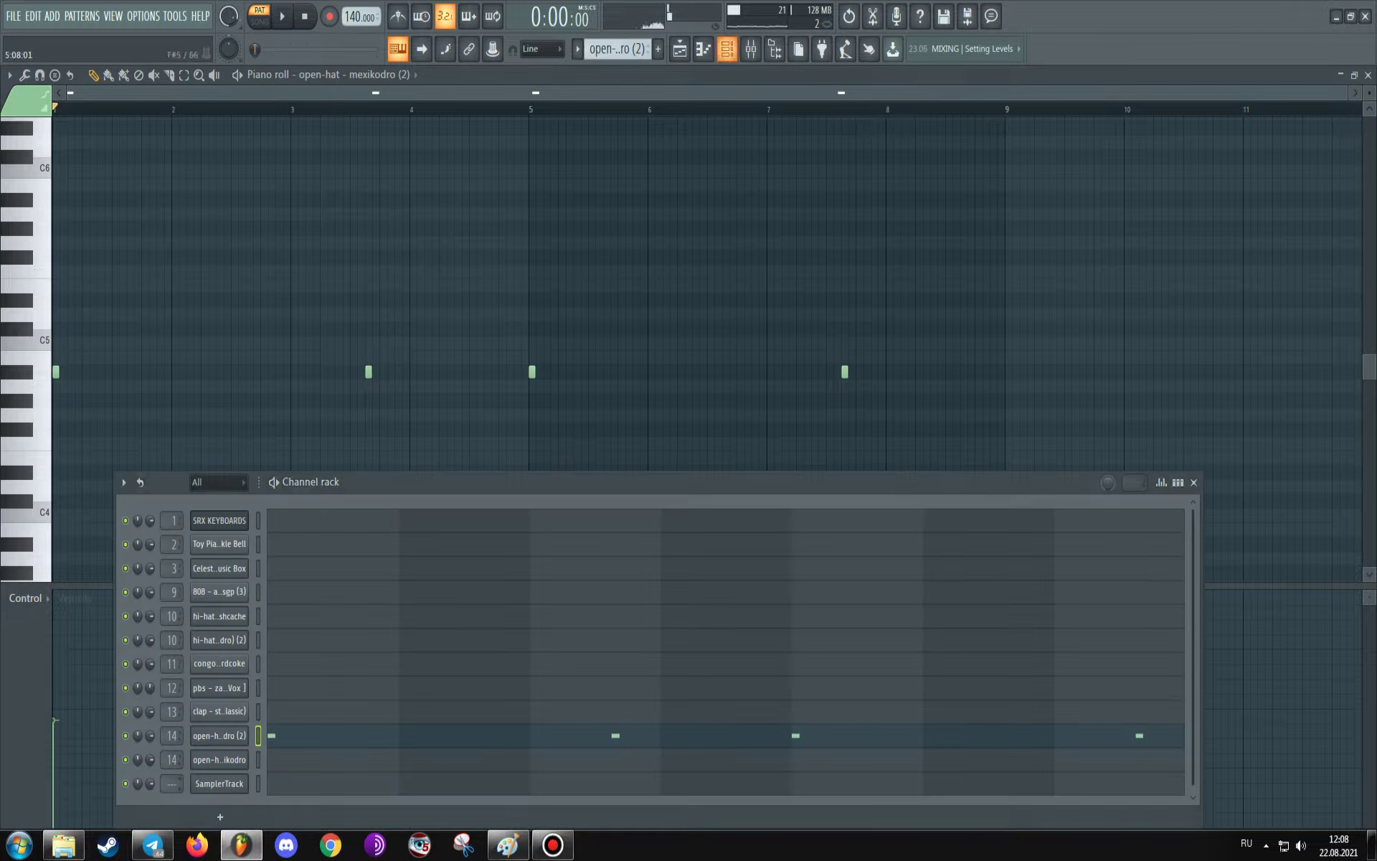
{"action": "left_click", "coordinate": [219, 735]}
{"action": "key", "text": "q"}
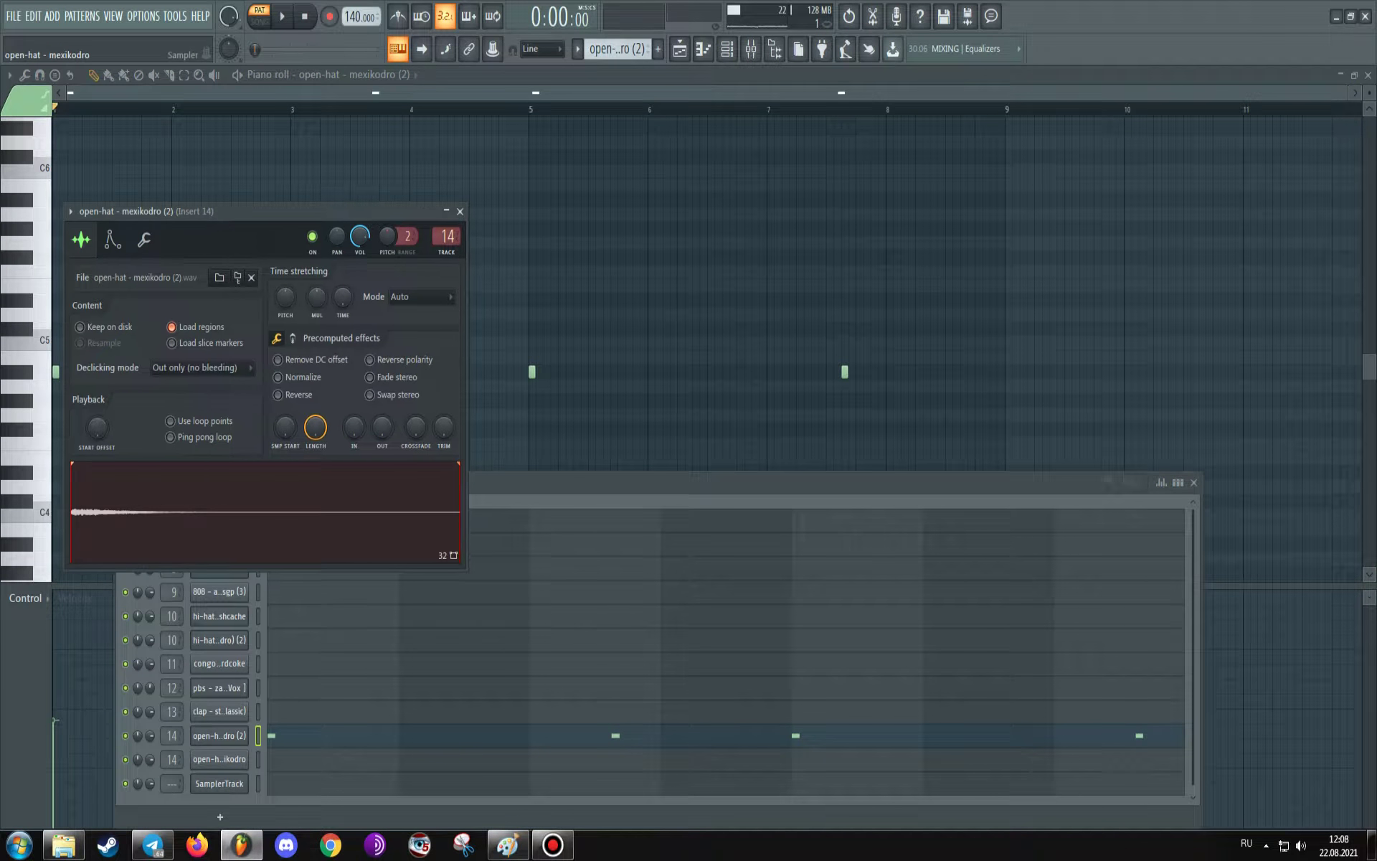
- Show the open-hat - mexikodro channel's notes (the one without a number) in the piano roll and play them
{"action": "left_click", "coordinate": [219, 760]}
{"action": "left_click", "coordinate": [489, 759]}
{"action": "key", "text": "space"}
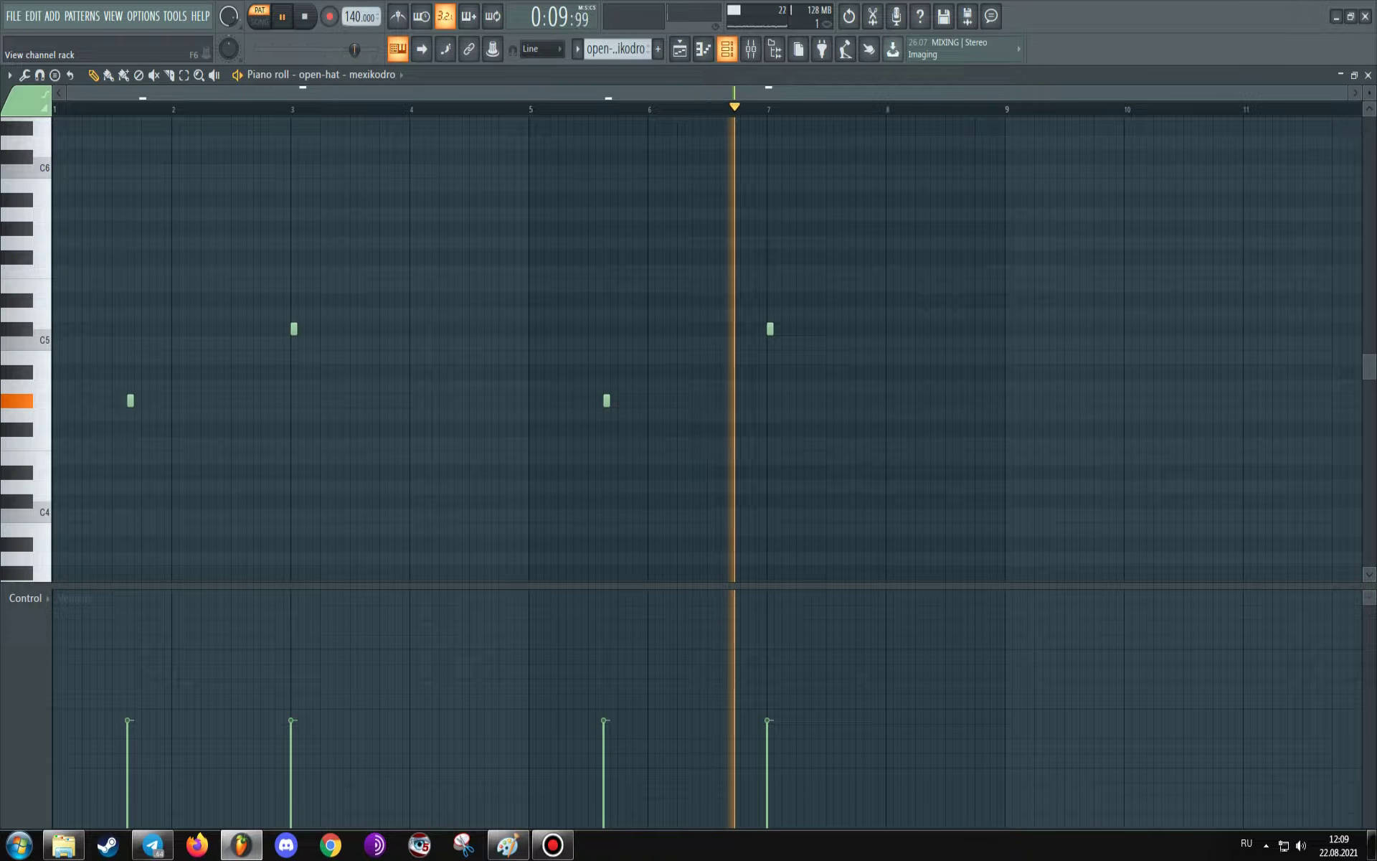
{"action": "key", "text": "space"}
{"action": "left_click", "coordinate": [728, 49]}
- Play the full arrangement in the playlist in song mode and view the SRX KEYBOARDS plugin's patch during playback
{"action": "left_click", "coordinate": [679, 49]}
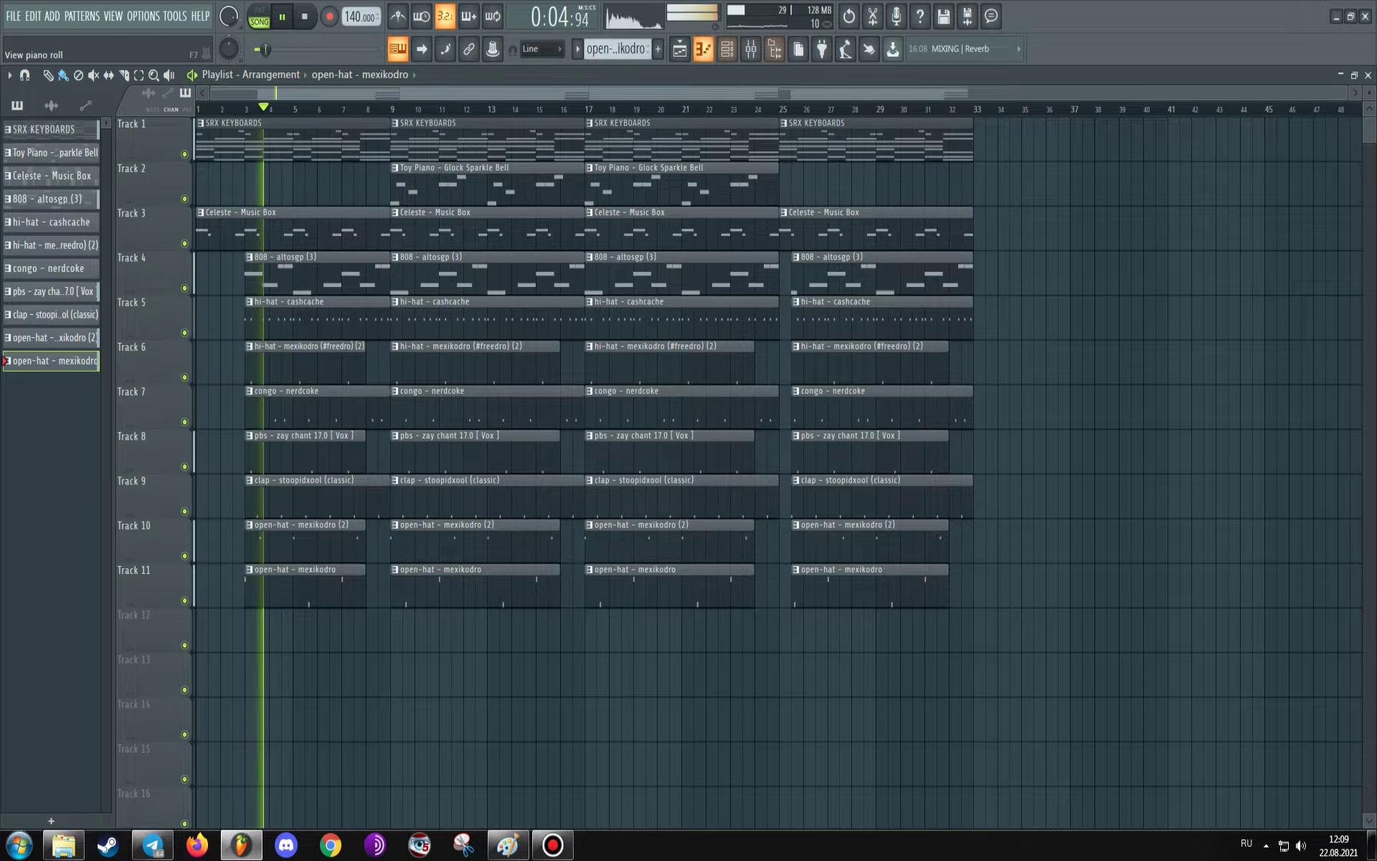
{"action": "left_click", "coordinate": [726, 48]}
{"action": "left_click", "coordinate": [219, 520]}
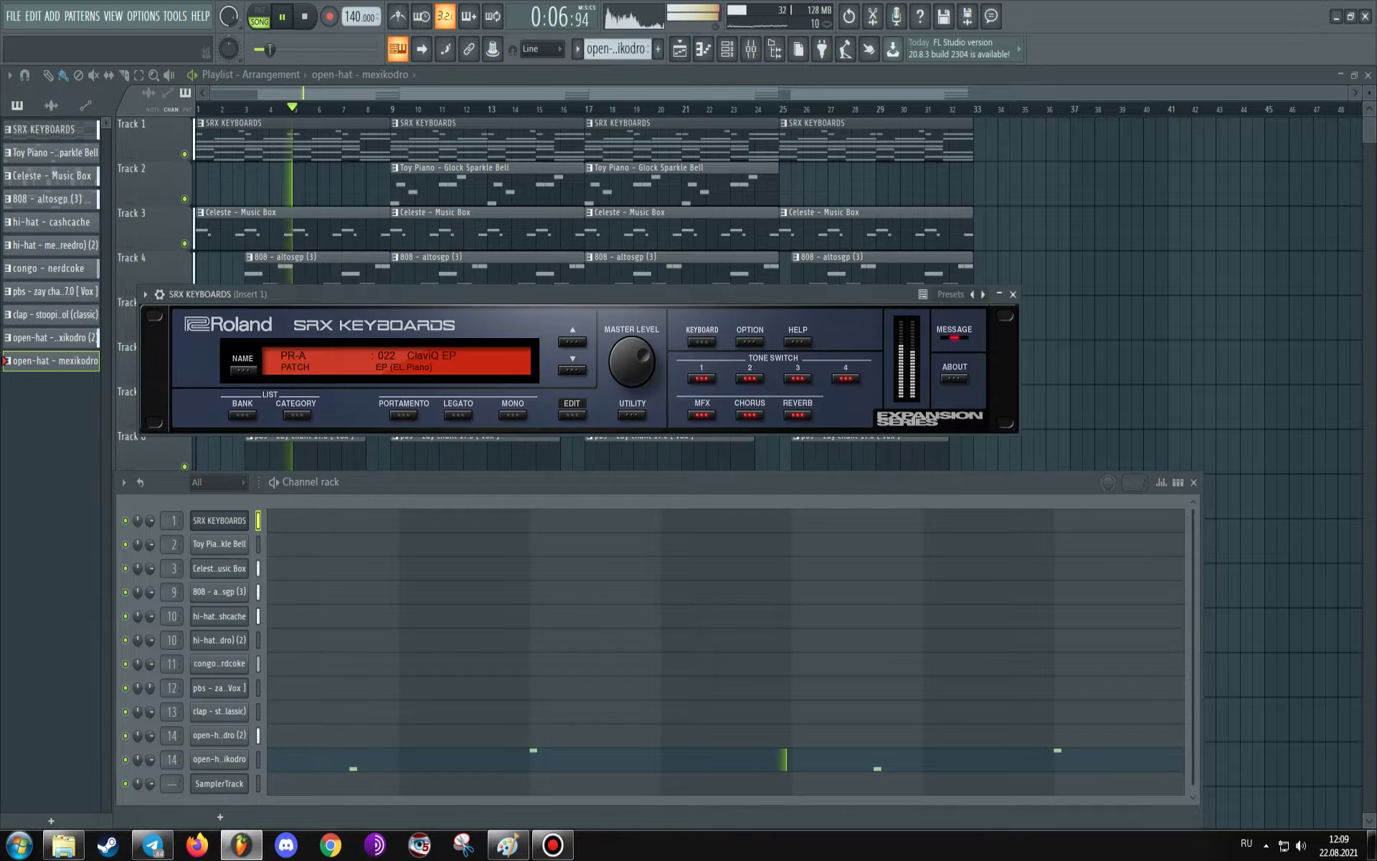
{"action": "left_click_drag", "start_coordinate": [545, 294], "coordinate": [988, 286]}
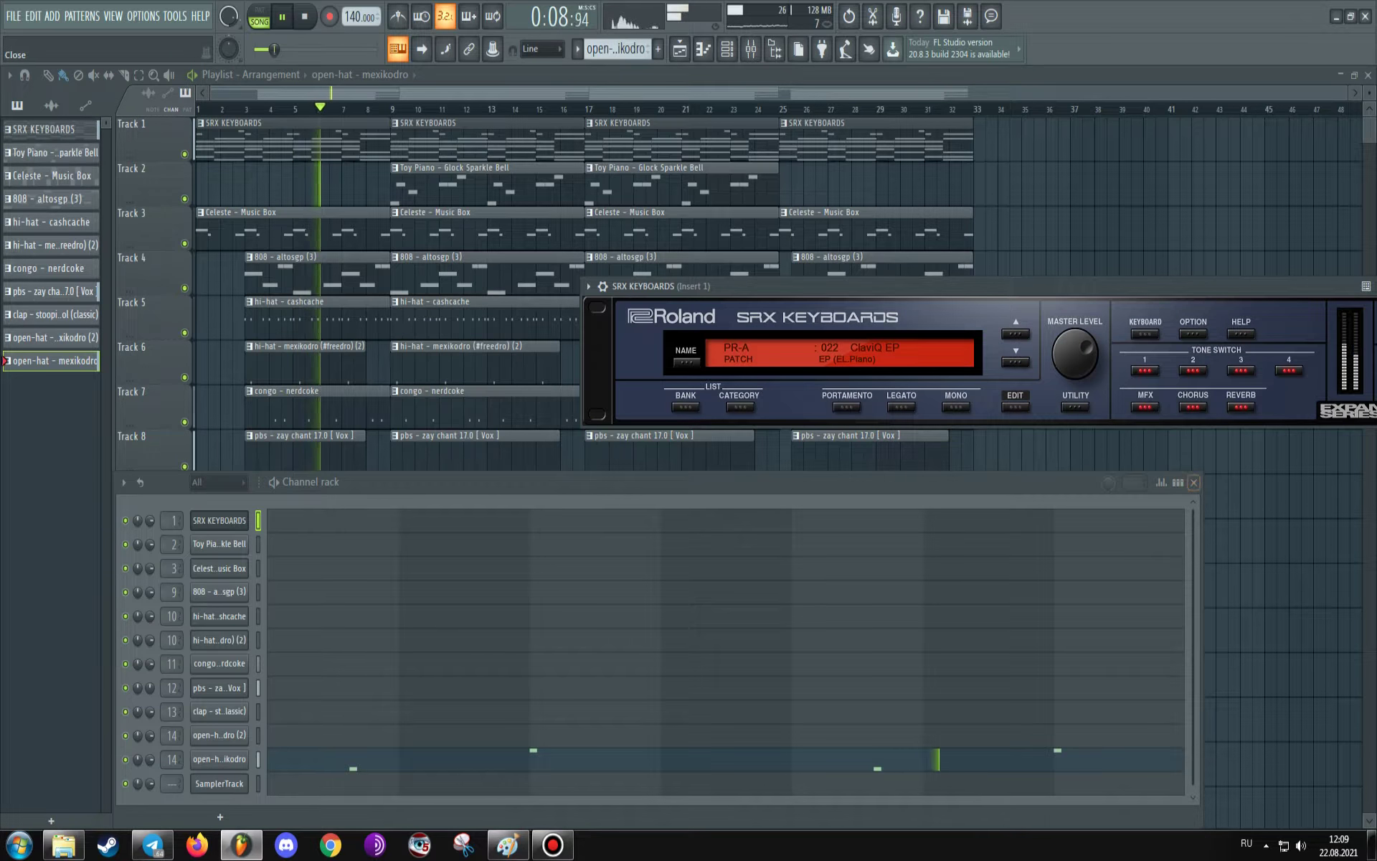
{"action": "left_click", "coordinate": [1193, 482]}
{"action": "left_click_drag", "start_coordinate": [645, 286], "coordinate": [442, 501]}
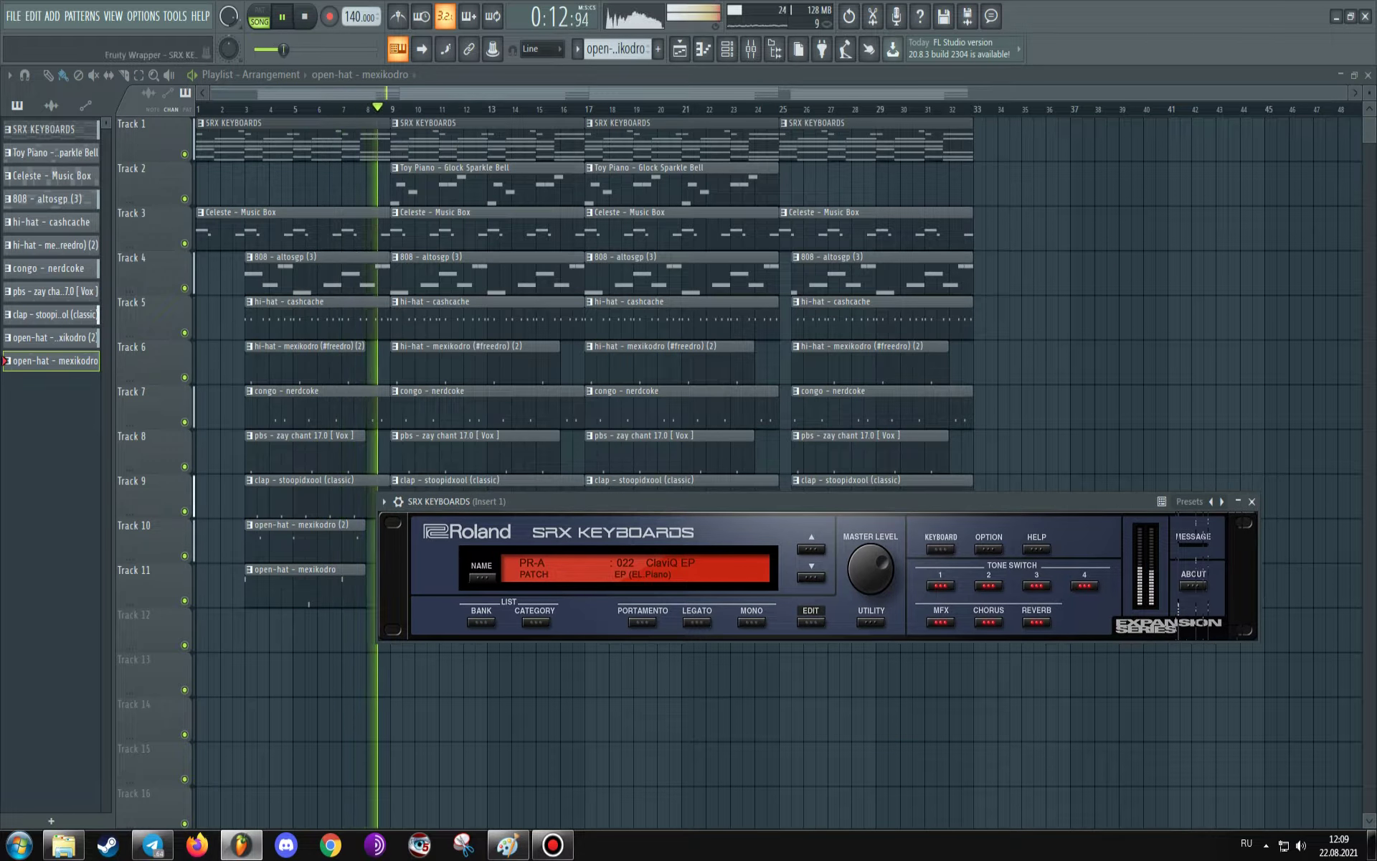
{"action": "left_click", "coordinate": [1252, 502]}
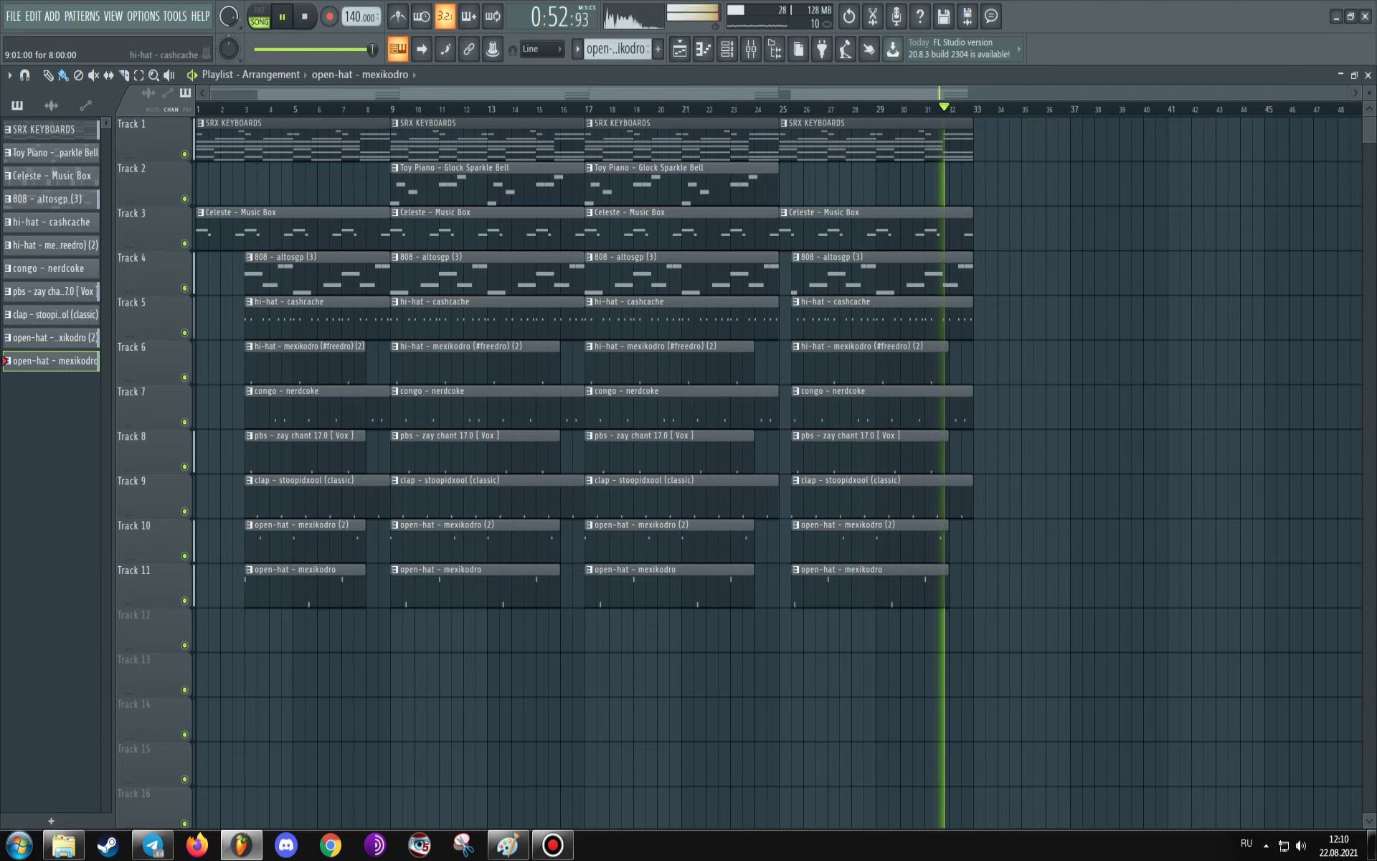
{"action": "key", "text": "space"}
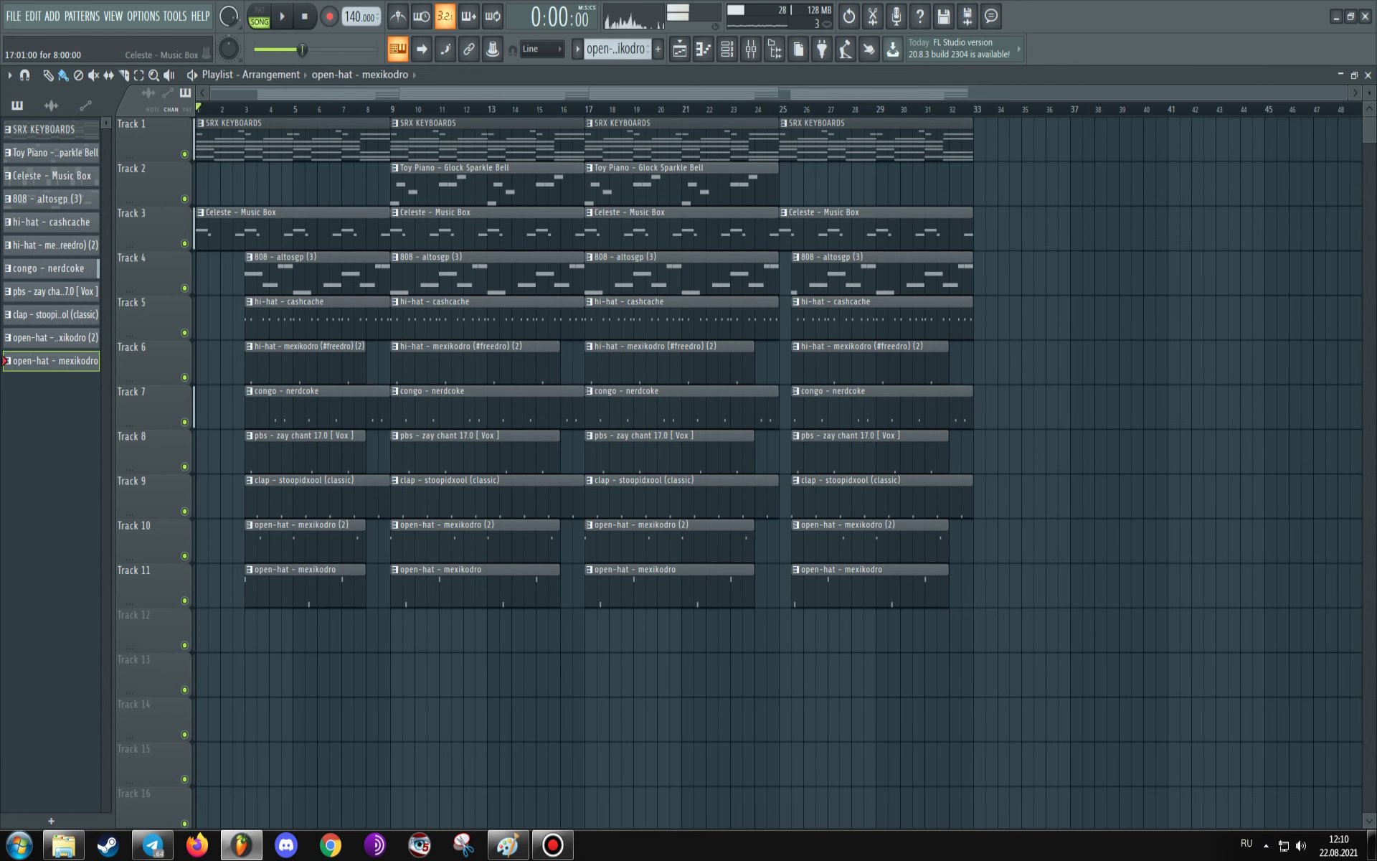